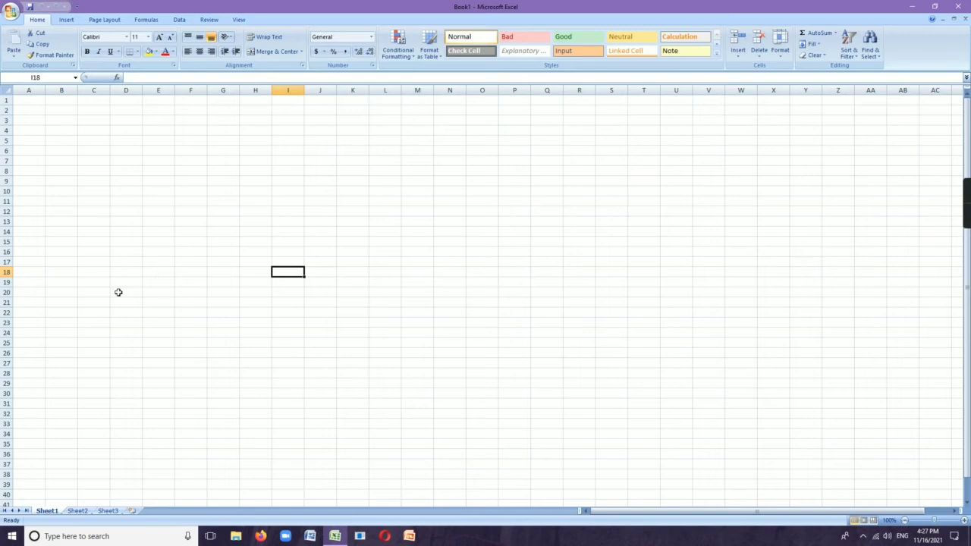
Select single cells around the sheet one at a time, starting at C10 and ending at H10
{"action": "left_click", "coordinate": [101, 191]}
{"action": "left_click", "coordinate": [123, 194]}
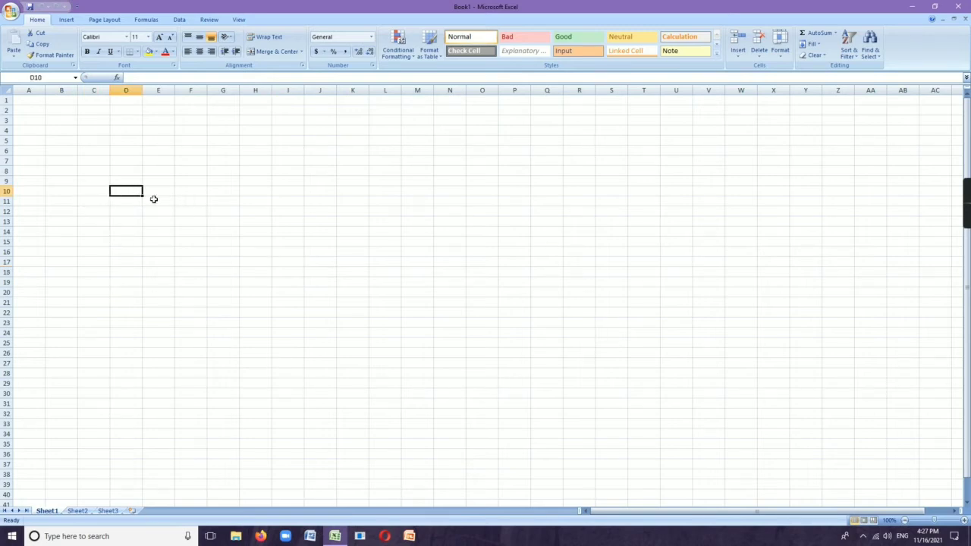
{"action": "left_click", "coordinate": [161, 196]}
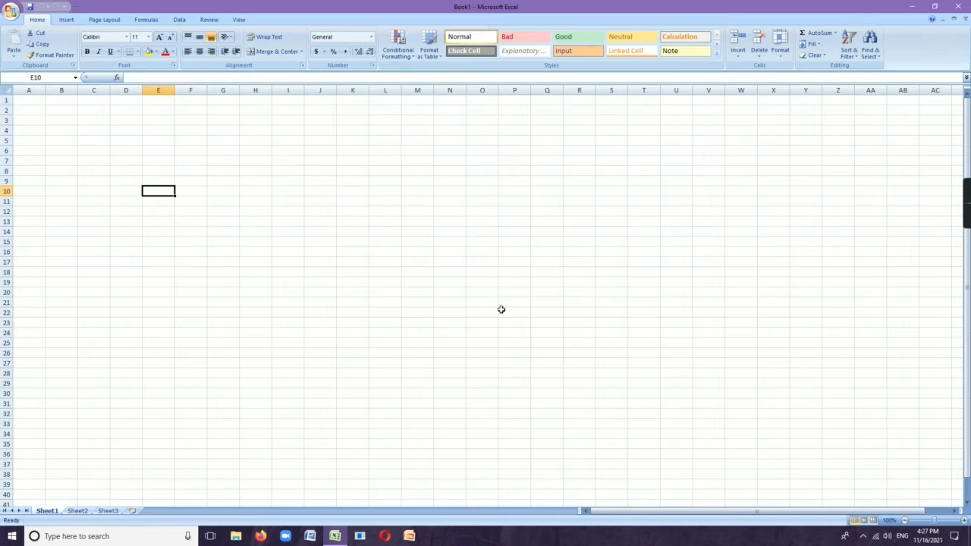
{"action": "left_click", "coordinate": [285, 159]}
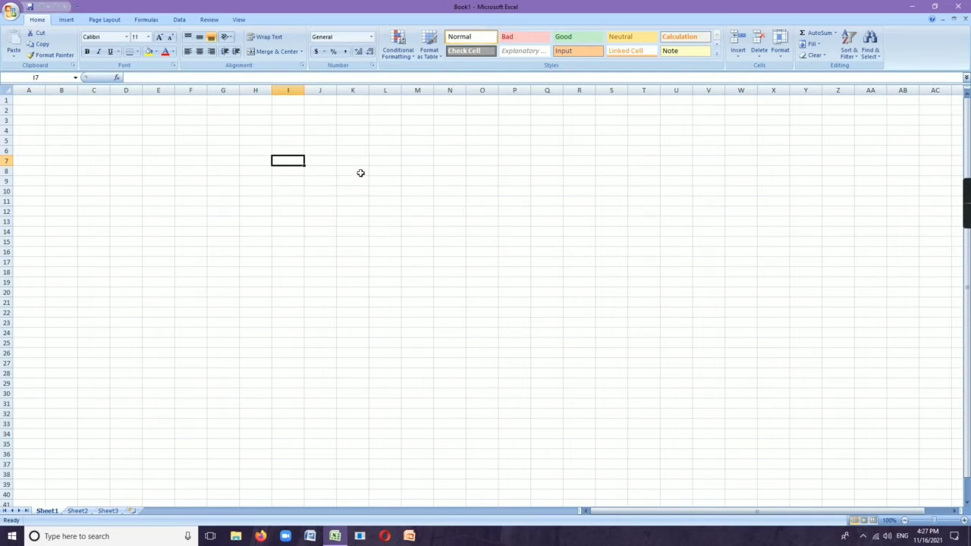
{"action": "left_click", "coordinate": [280, 182]}
{"action": "left_click", "coordinate": [286, 198]}
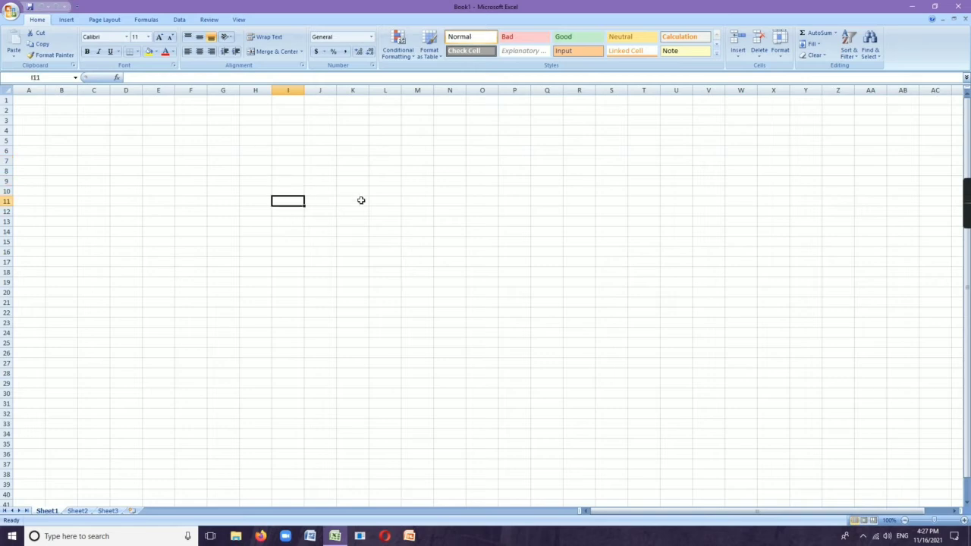
{"action": "left_click", "coordinate": [357, 171]}
{"action": "left_click", "coordinate": [358, 221]}
{"action": "left_click", "coordinate": [248, 240]}
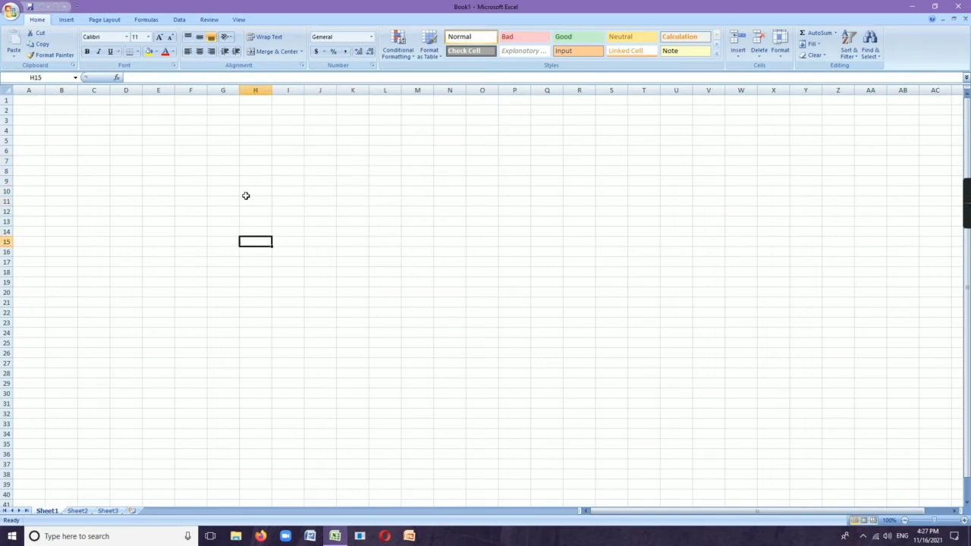
{"action": "left_click", "coordinate": [246, 194]}
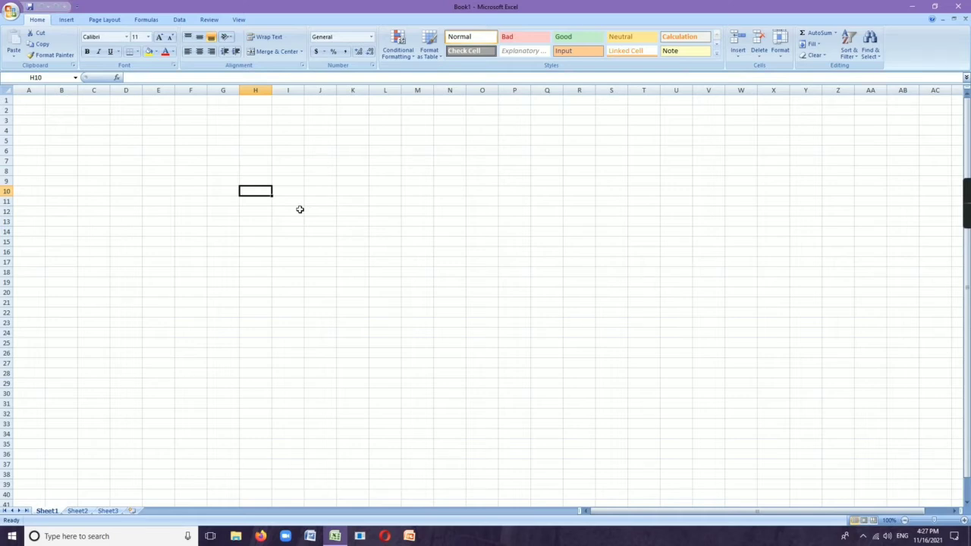
Move the active cell one cell at a time from H10 right and down to M11 and back left and up to I8
{"action": "key", "text": "Right"}
{"action": "key", "text": "Right"}
{"action": "key", "text": "Right"}
{"action": "key", "text": "Right"}
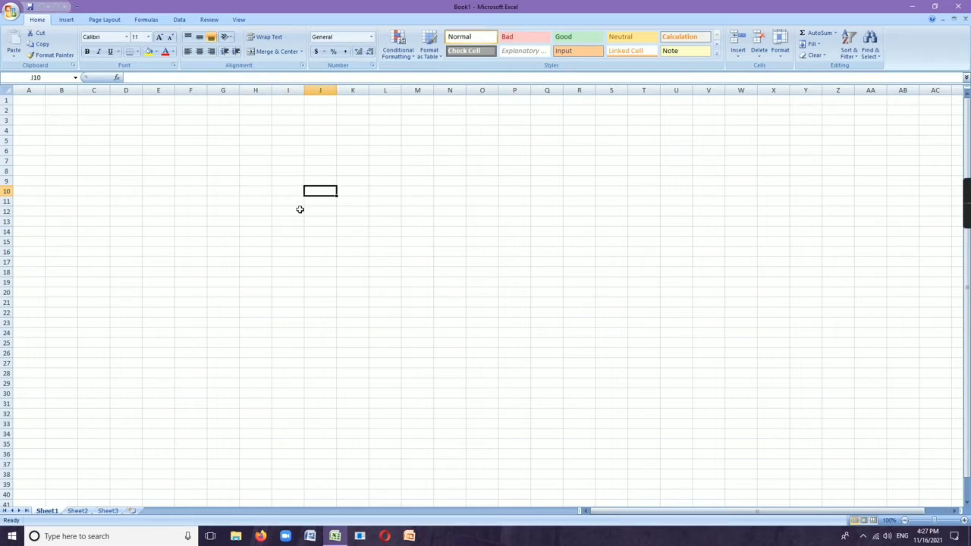
{"action": "key", "text": "Down"}
{"action": "key", "text": "Down"}
{"action": "key", "text": "Down"}
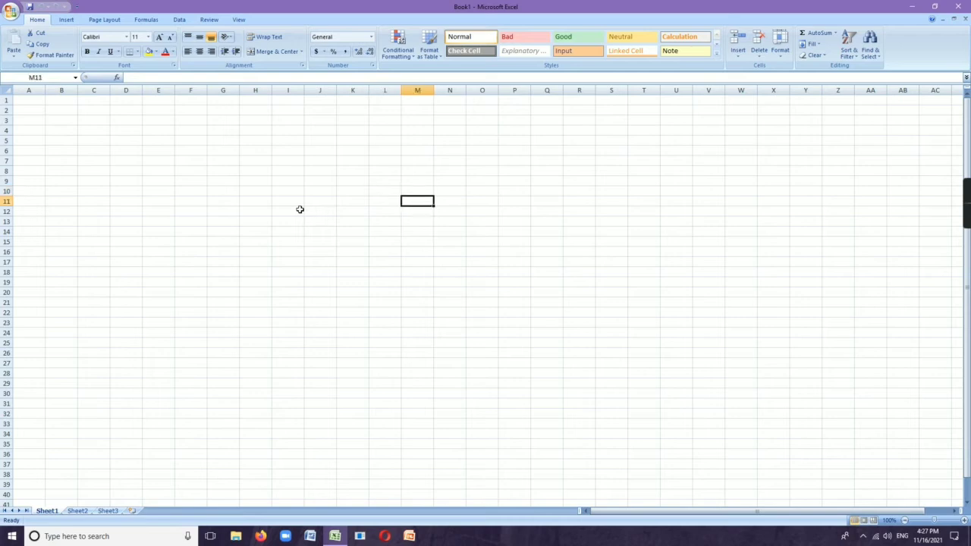
{"action": "key", "text": "Left"}
{"action": "key", "text": "Left"}
{"action": "key", "text": "Left"}
{"action": "key", "text": "Up"}
{"action": "key", "text": "Up"}
{"action": "key", "text": "Up"}
{"action": "key", "text": "Up"}
{"action": "key", "text": "Up"}
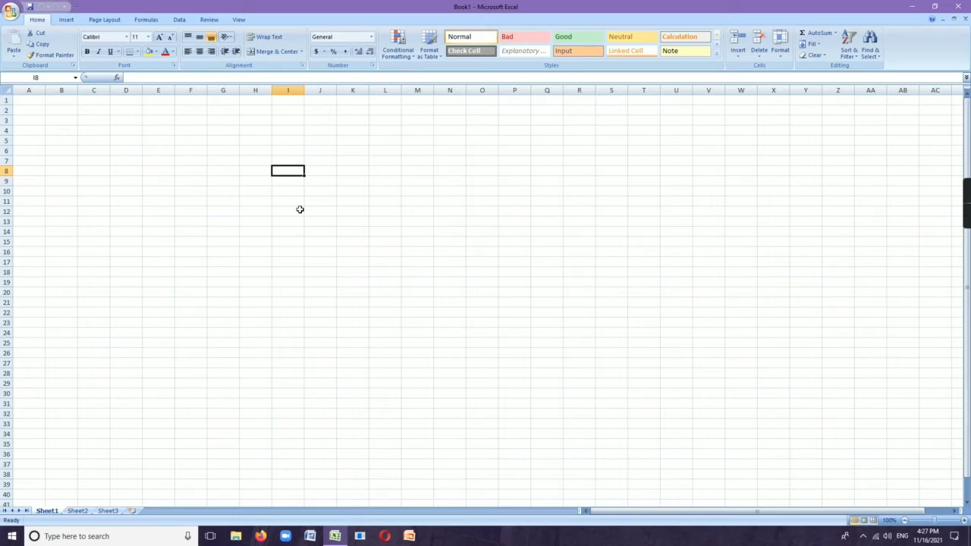
Starting from cell F9, extend the selection cell by cell to cover the range F9:L12
{"action": "left_click", "coordinate": [194, 181]}
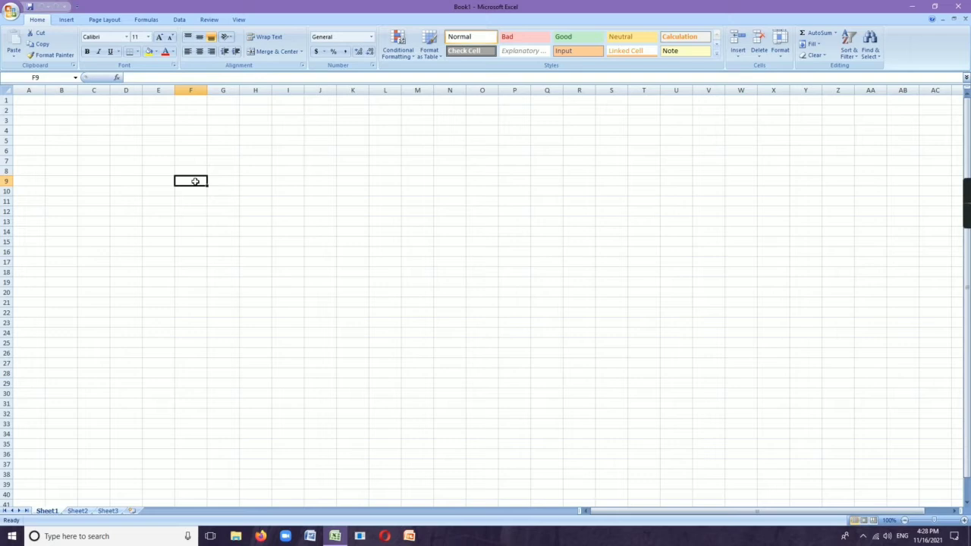
{"action": "key", "text": "shift+Right"}
{"action": "key", "text": "shift+Right"}
{"action": "key", "text": "shift+Right"}
{"action": "key", "text": "shift+Right"}
{"action": "key", "text": "shift+Right"}
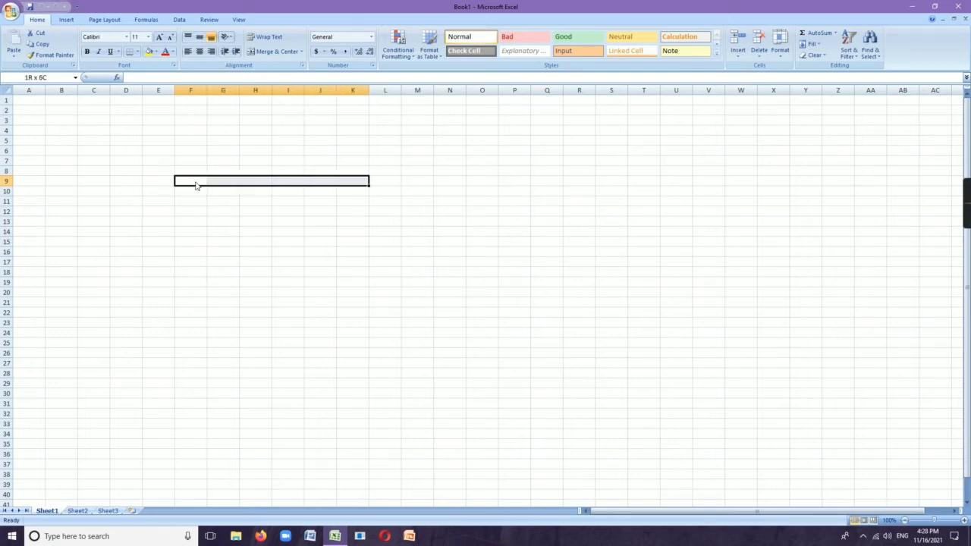
{"action": "key", "text": "shift+Right"}
{"action": "key", "text": "shift+Down"}
{"action": "key", "text": "shift+Down"}
{"action": "key", "text": "shift+Down"}
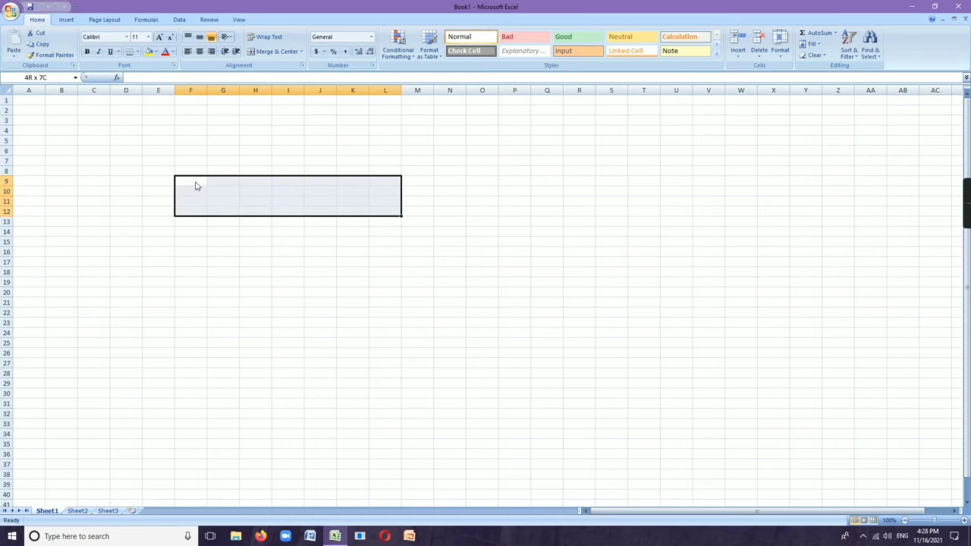
Select the range F9:N20 in one sweep and clear the selection by activating cell Q21
{"action": "left_click", "coordinate": [182, 179]}
{"action": "left_click_drag", "start_coordinate": [182, 179], "coordinate": [463, 291]}
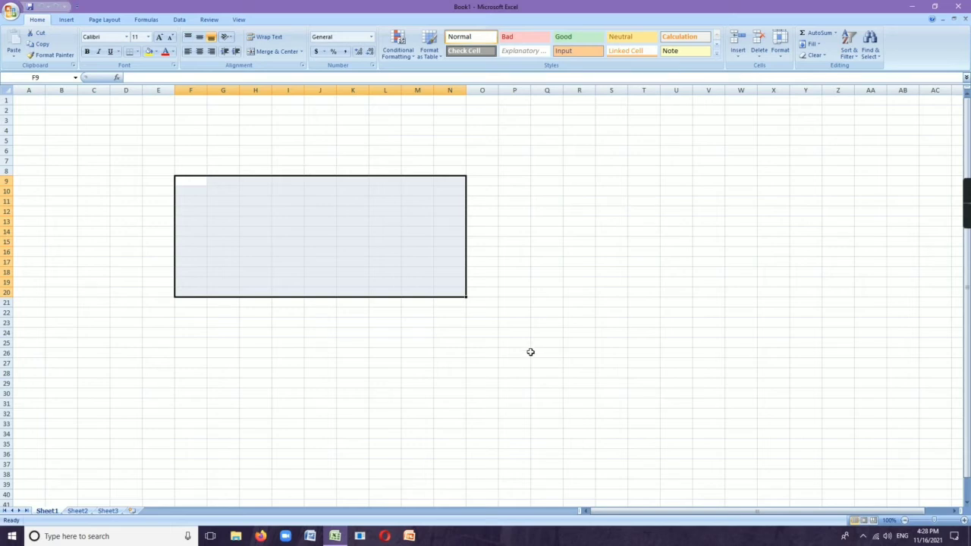
{"action": "left_click", "coordinate": [536, 301]}
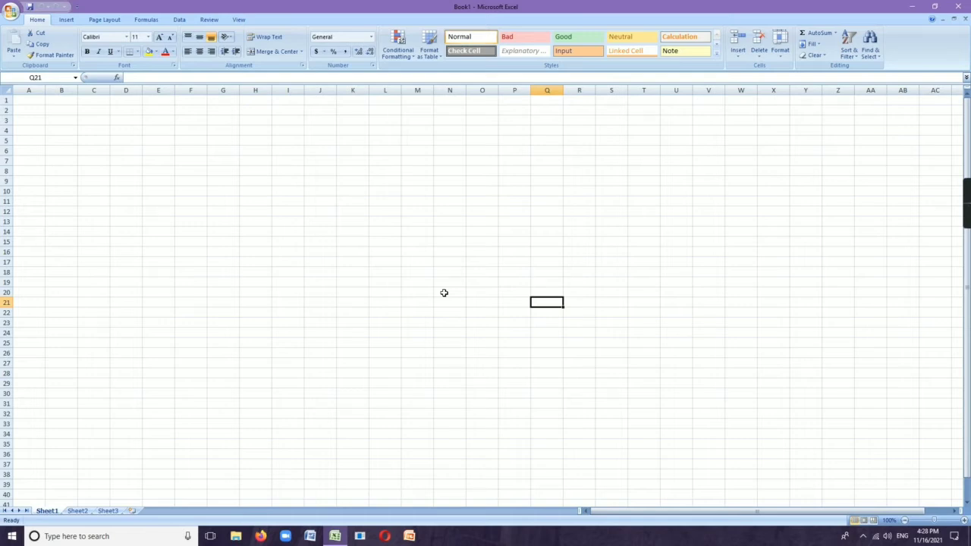
Select the non-adjacent cells J8, J14, M15, M11, M7, K4, K12, K19 and M19 together, and clear the selection with cell Q21
{"action": "left_click", "coordinate": [325, 173]}
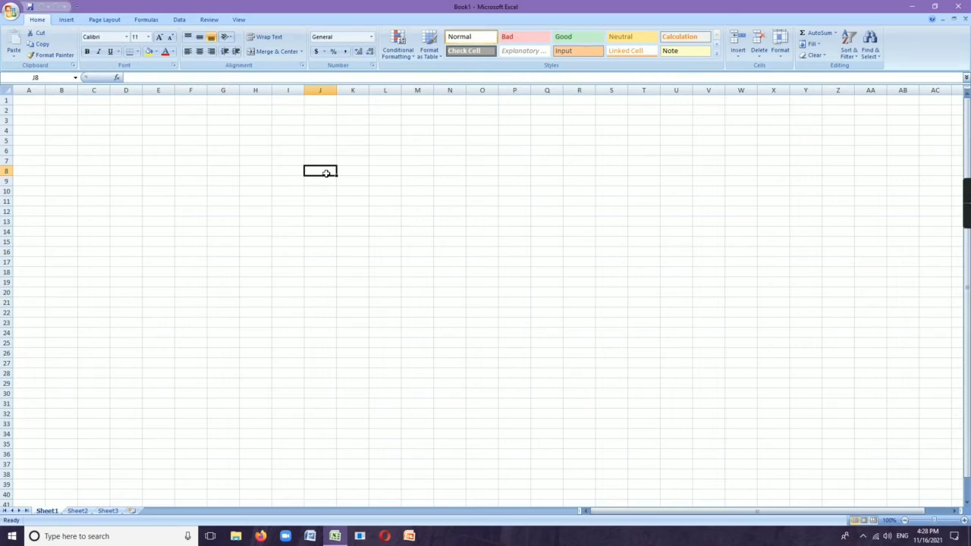
{"action": "left_click", "coordinate": [331, 229], "text": "ctrl"}
{"action": "left_click", "coordinate": [404, 245], "text": "ctrl"}
{"action": "left_click", "coordinate": [414, 206], "text": "ctrl"}
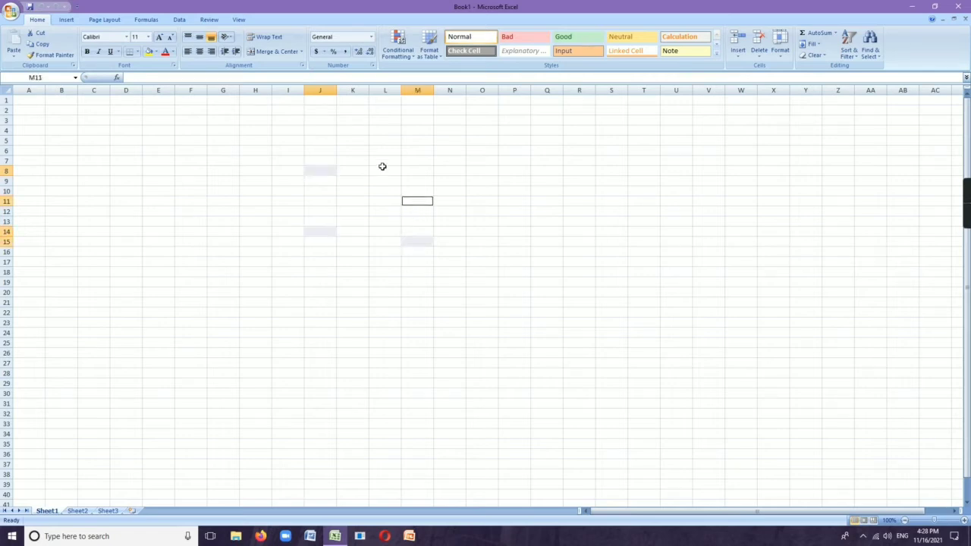
{"action": "left_click", "coordinate": [402, 159], "text": "ctrl"}
{"action": "left_click", "coordinate": [367, 133], "text": "ctrl"}
{"action": "left_click", "coordinate": [367, 214], "text": "ctrl"}
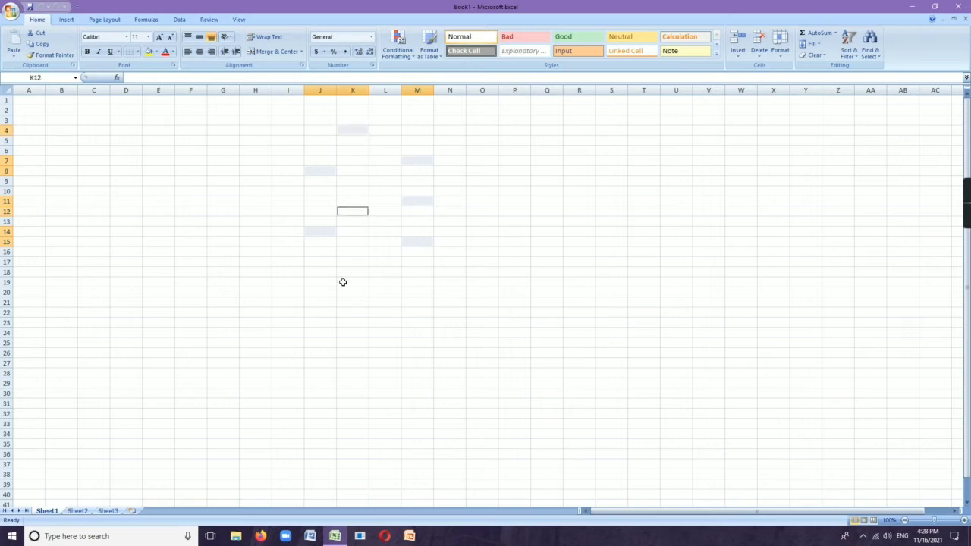
{"action": "left_click", "coordinate": [343, 282], "text": "ctrl"}
{"action": "left_click", "coordinate": [414, 283], "text": "ctrl"}
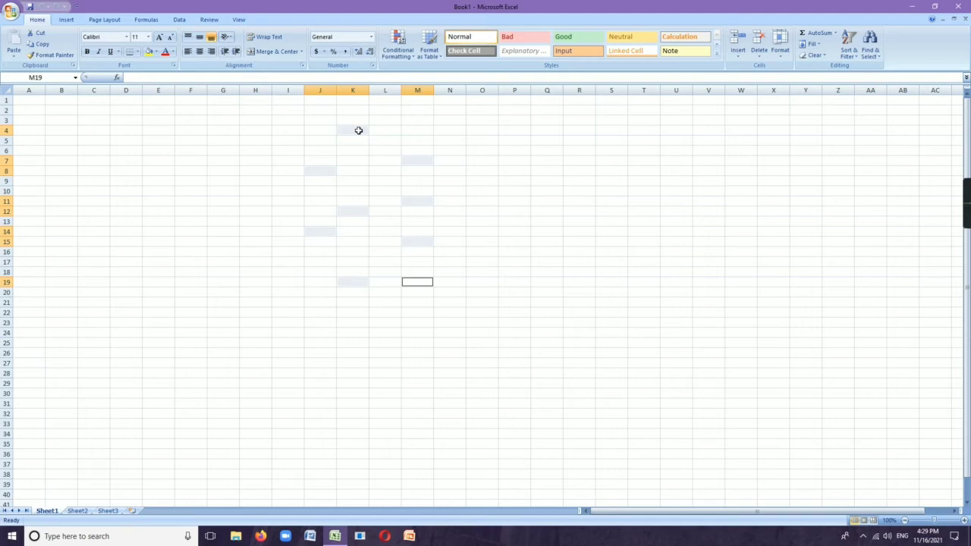
{"action": "left_click", "coordinate": [538, 302]}
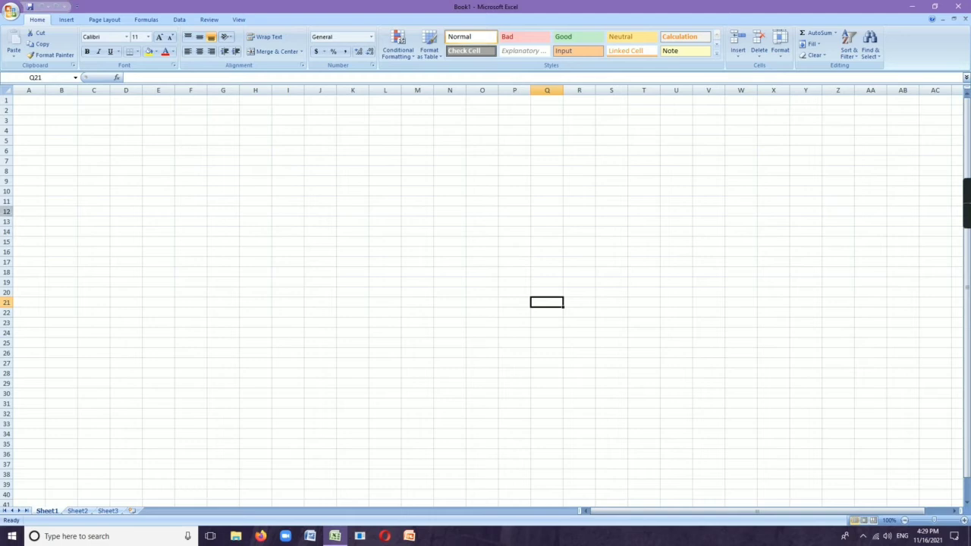
Select the entire row 12 twice, once by its row header and once starting from cell A12, deselecting it each time
{"action": "left_click", "coordinate": [6, 212]}
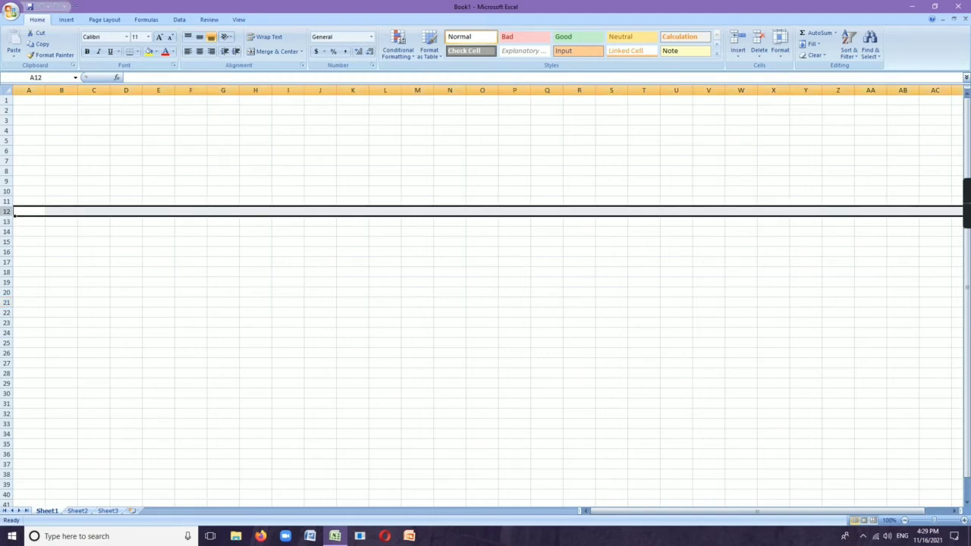
{"action": "left_click", "coordinate": [136, 271]}
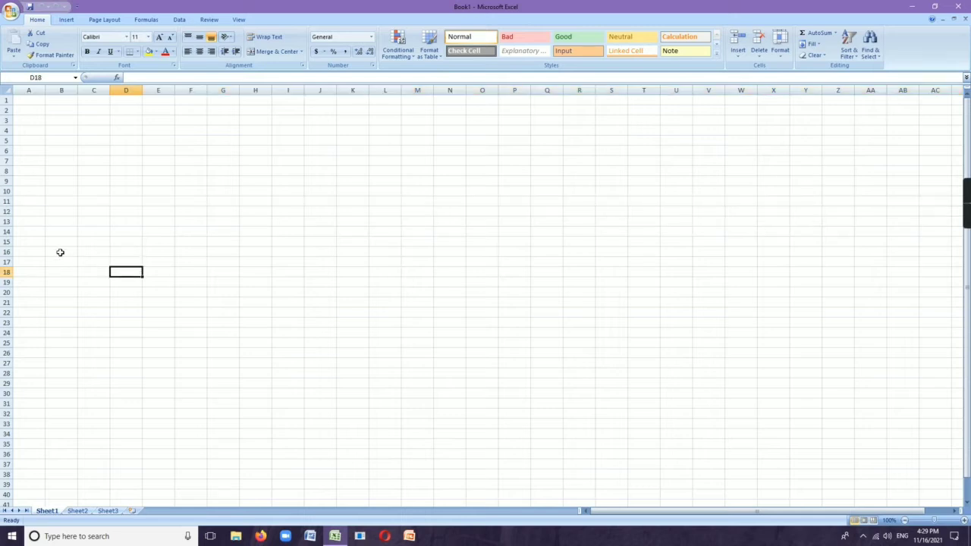
{"action": "left_click", "coordinate": [33, 214]}
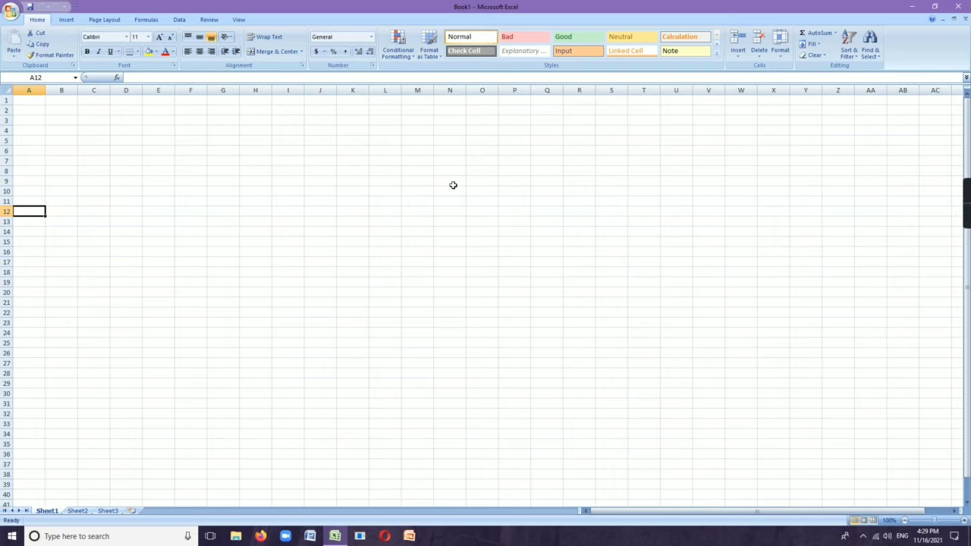
{"action": "key", "text": "shift+space"}
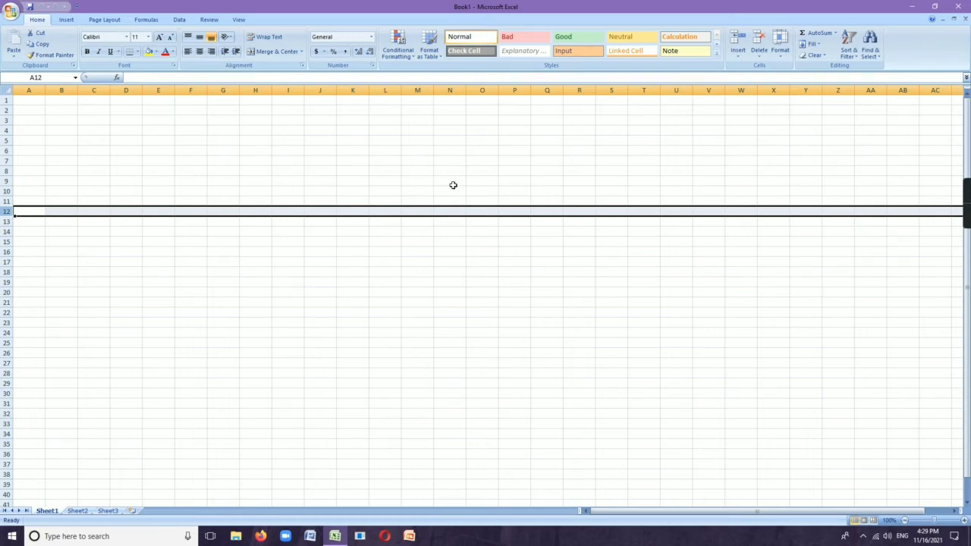
{"action": "left_click", "coordinate": [395, 312]}
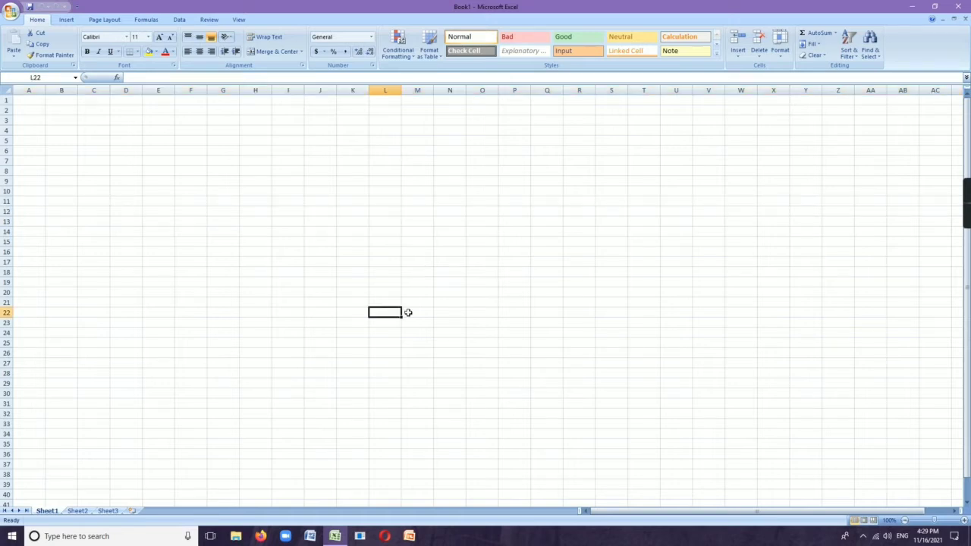
Select the entire column L twice, once by its column header and once starting from cell L1
{"action": "left_click", "coordinate": [394, 85]}
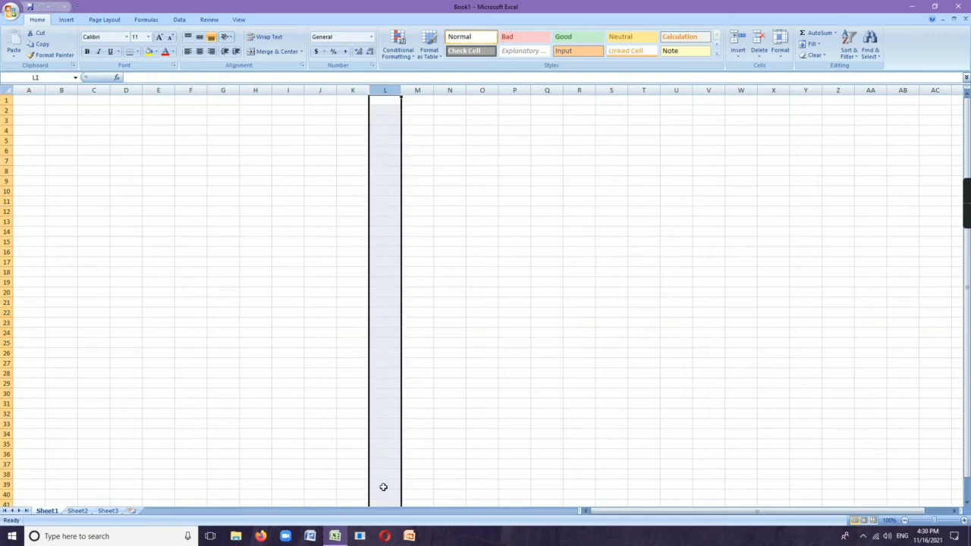
{"action": "left_click", "coordinate": [455, 351]}
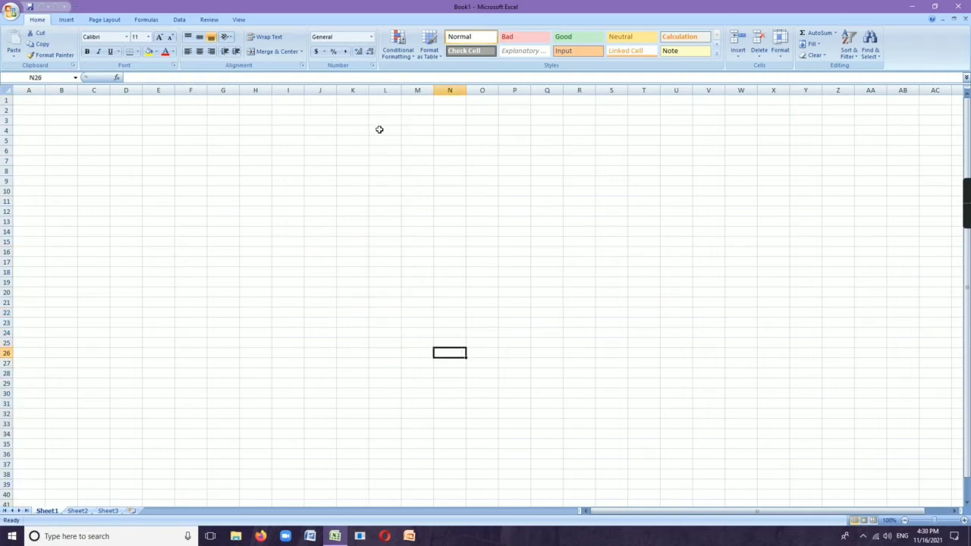
{"action": "left_click", "coordinate": [394, 97]}
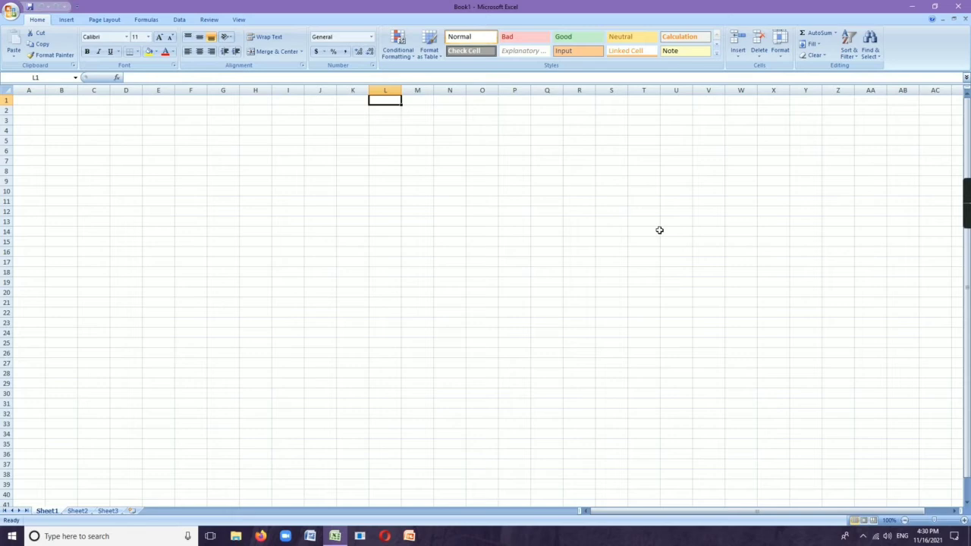
{"action": "key", "text": "ctrl+space"}
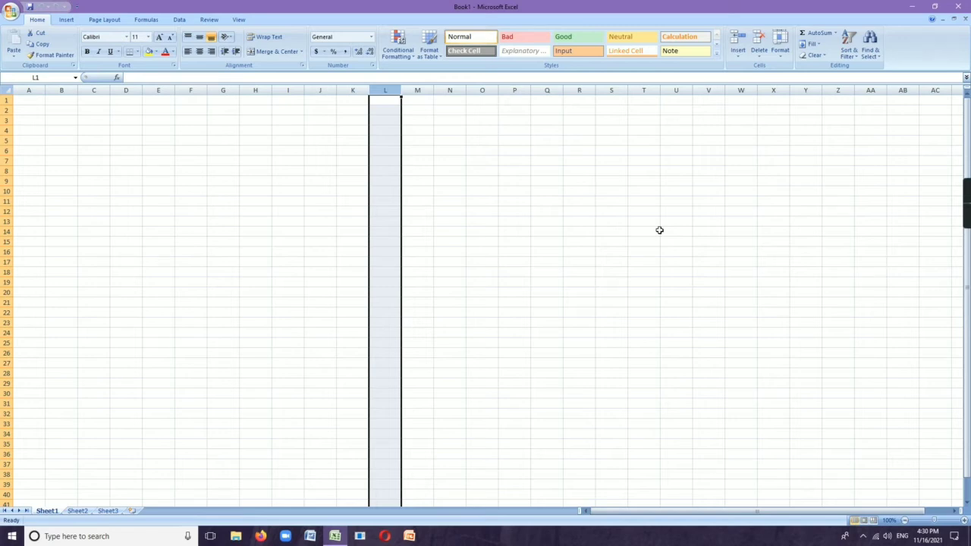
Select every cell of the worksheet starting from cell Q14, and clear the selection by activating cell P16
{"action": "left_click", "coordinate": [534, 229]}
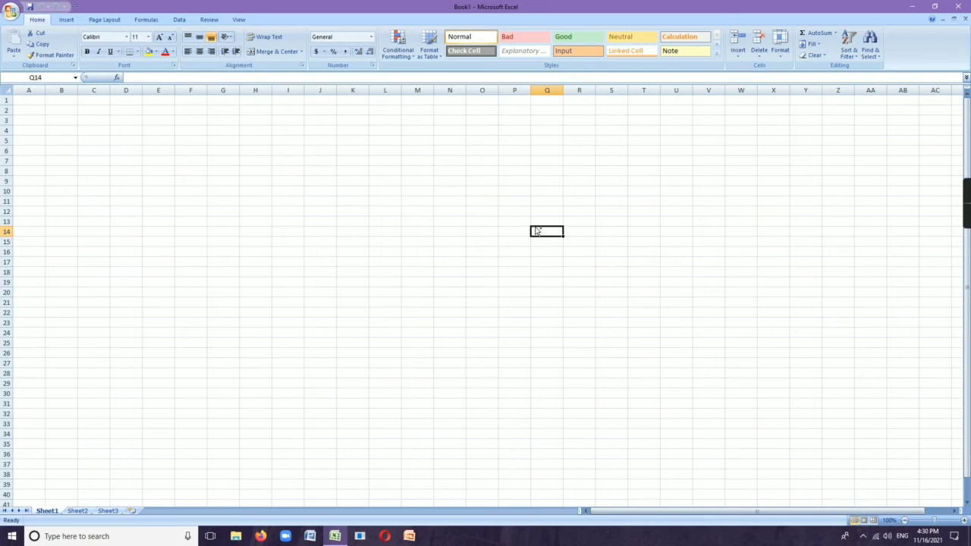
{"action": "key", "text": "ctrl+a"}
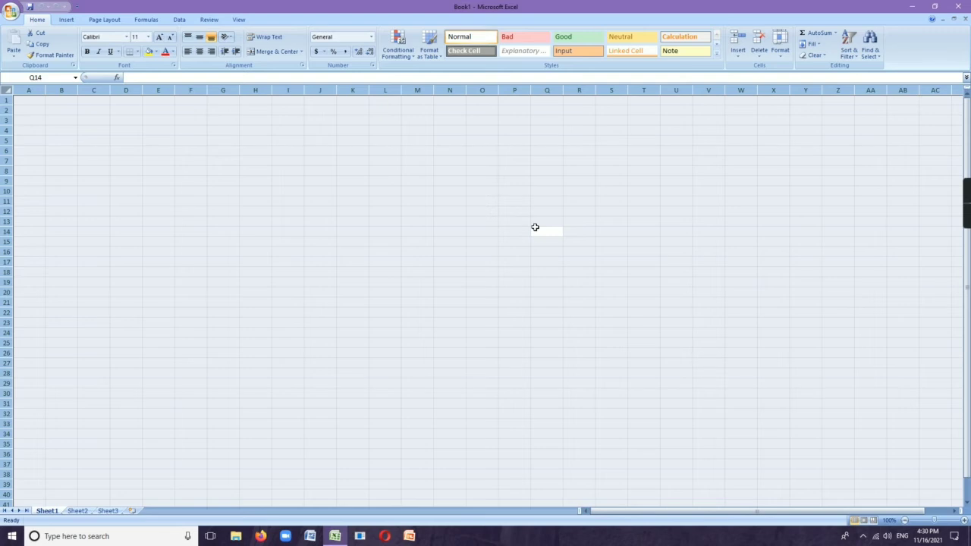
{"action": "left_click", "coordinate": [526, 250]}
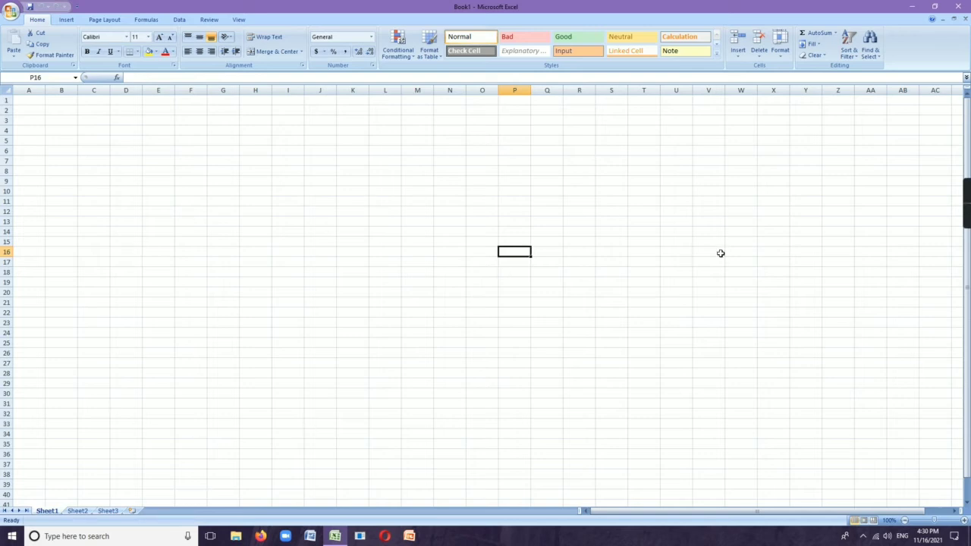
{"action": "left_click", "coordinate": [273, 244]}
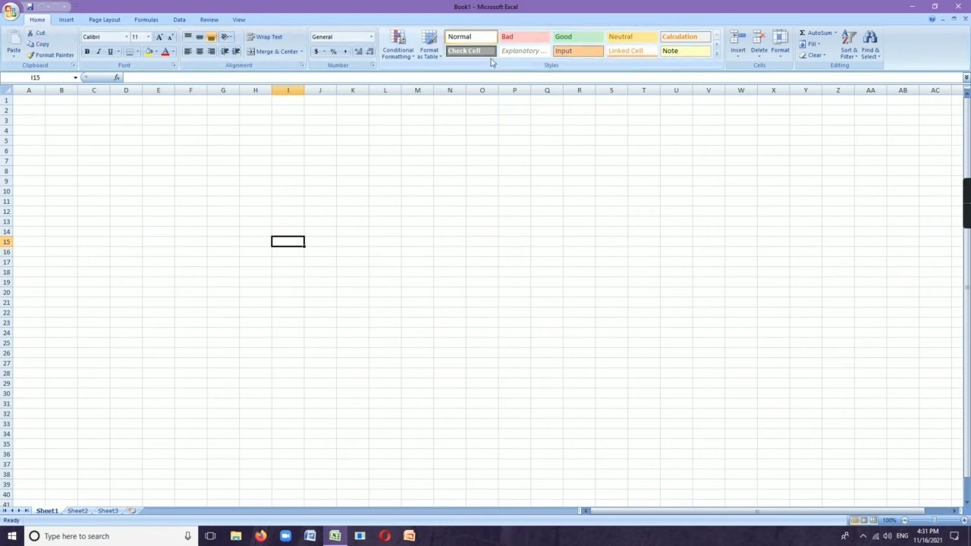
{"action": "scroll", "coordinate": [59, 25], "scroll_direction": "down", "scroll_amount": 4}
Browse the list of available fonts with cell E10 active, leaving the font as it is
{"action": "left_click", "coordinate": [145, 190]}
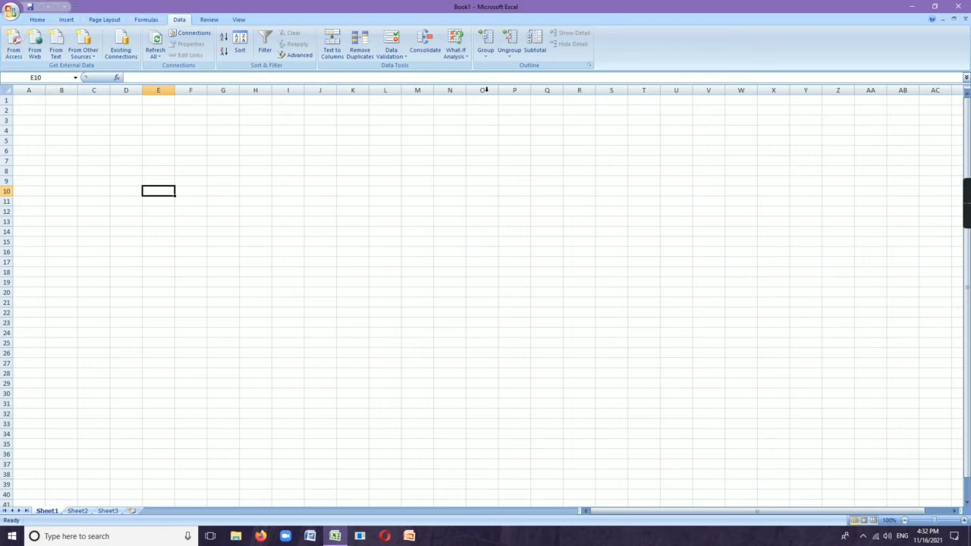
{"action": "left_click", "coordinate": [38, 21]}
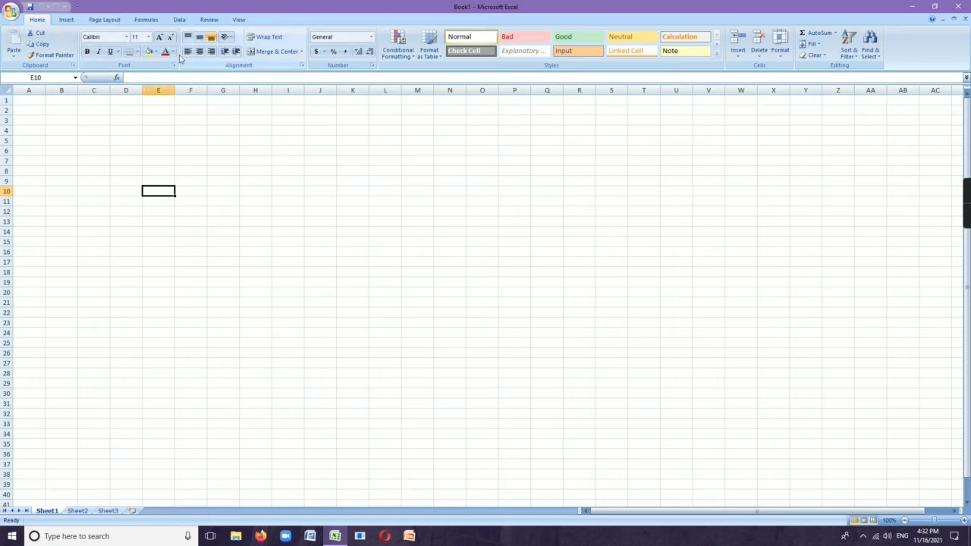
{"action": "left_click", "coordinate": [126, 37]}
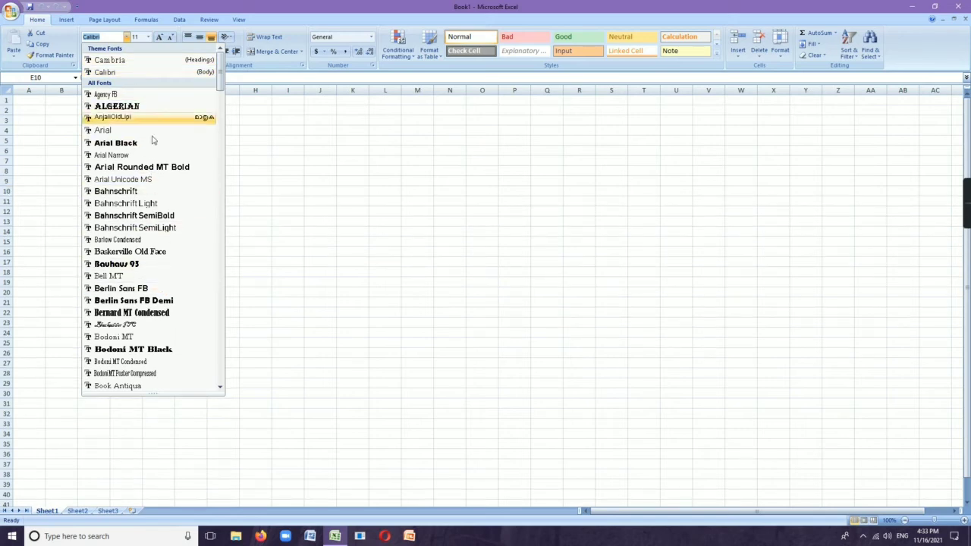
{"action": "left_click", "coordinate": [250, 205]}
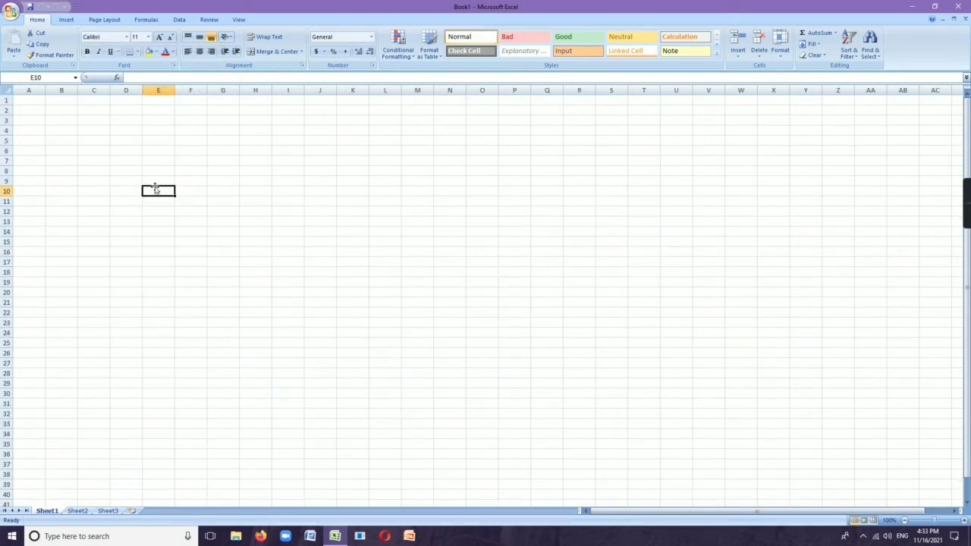
Enter the text "hello" in cell E8
{"action": "left_click", "coordinate": [163, 171]}
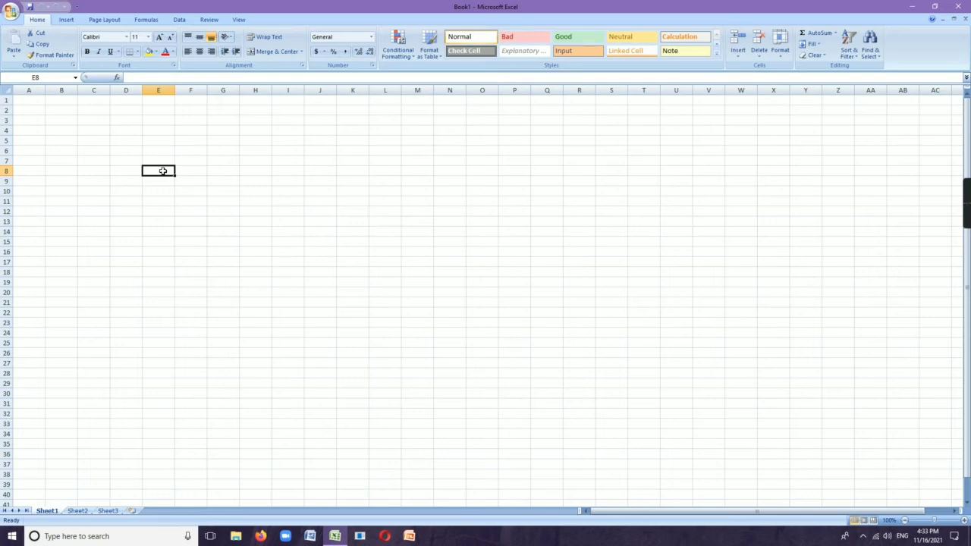
{"action": "type", "text": "hello"}
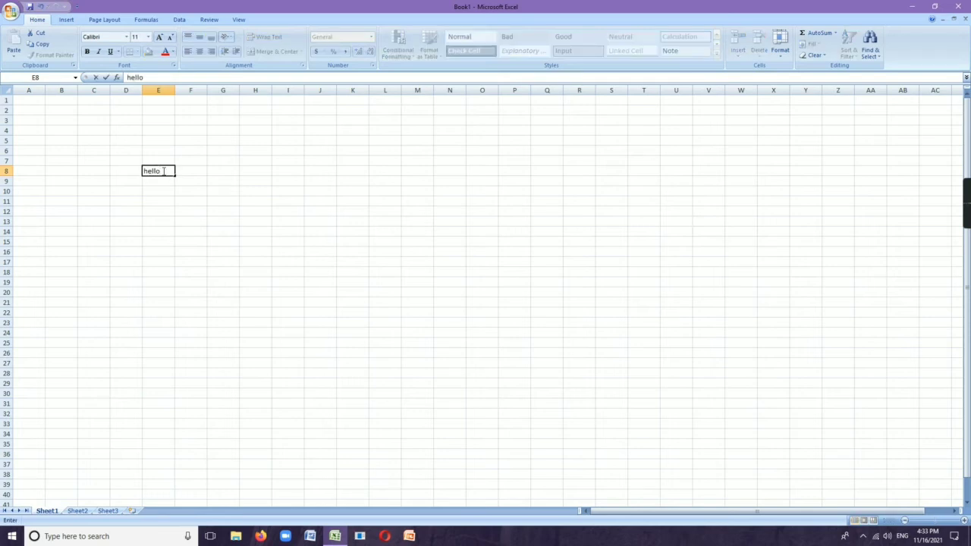
{"action": "left_click", "coordinate": [210, 265]}
Set the font of the text in cell E8 to Algerian and look through the font list again
{"action": "left_click", "coordinate": [146, 170]}
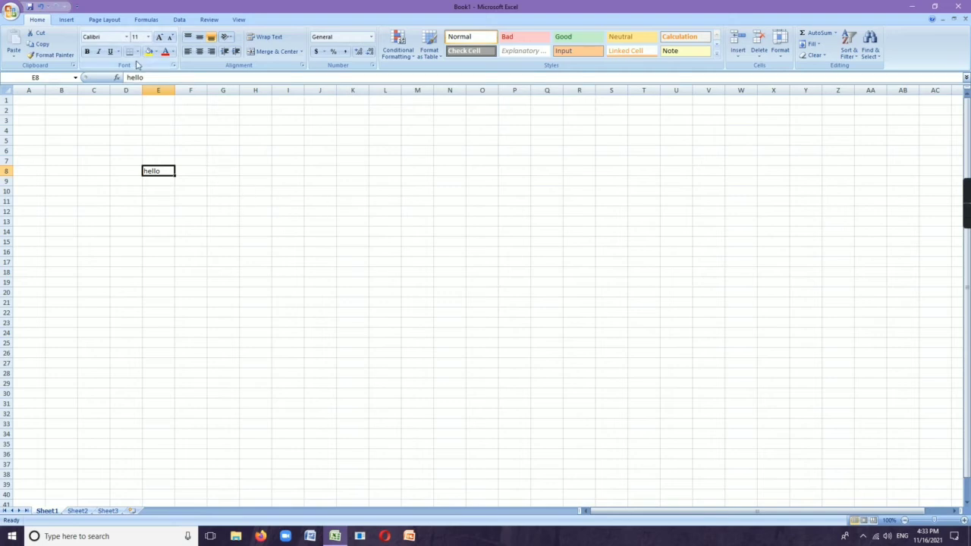
{"action": "left_click", "coordinate": [127, 36]}
{"action": "left_click", "coordinate": [130, 107]}
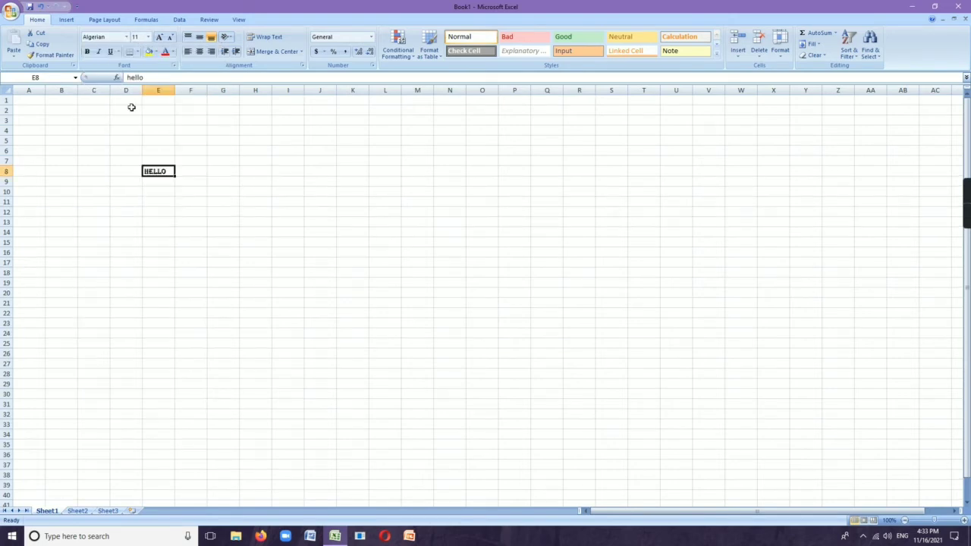
{"action": "left_click", "coordinate": [127, 36]}
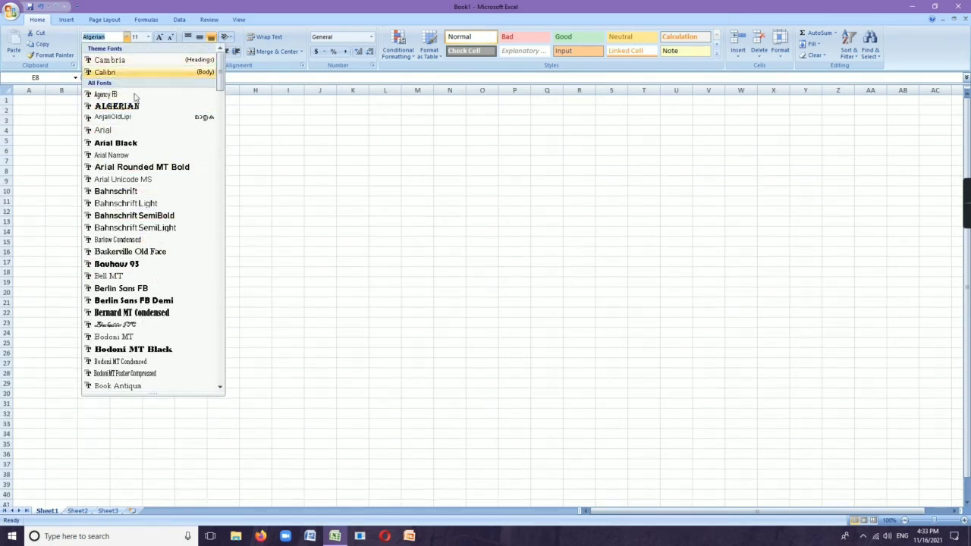
{"action": "left_click", "coordinate": [383, 249]}
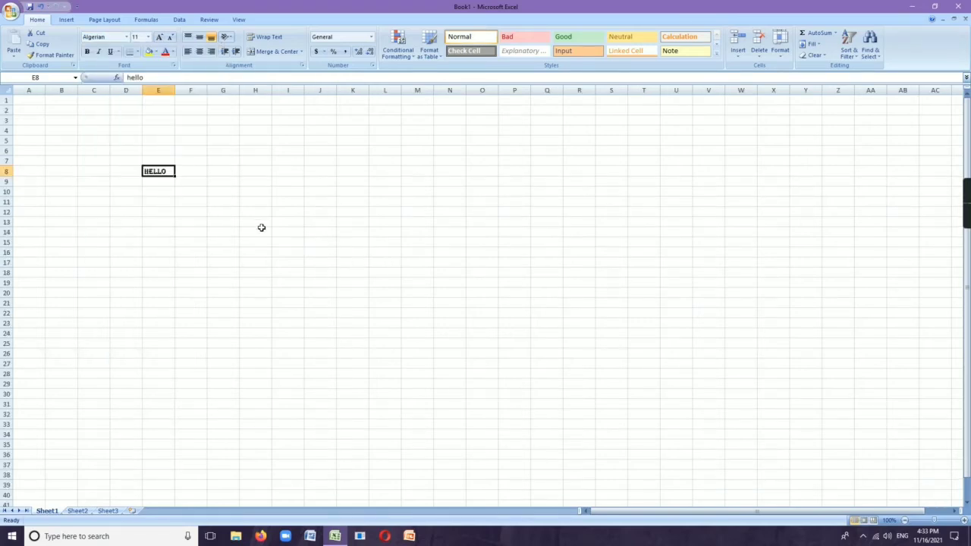
Set the font size of cell E8 to 36, and reduce it to 14
{"action": "left_click", "coordinate": [147, 36]}
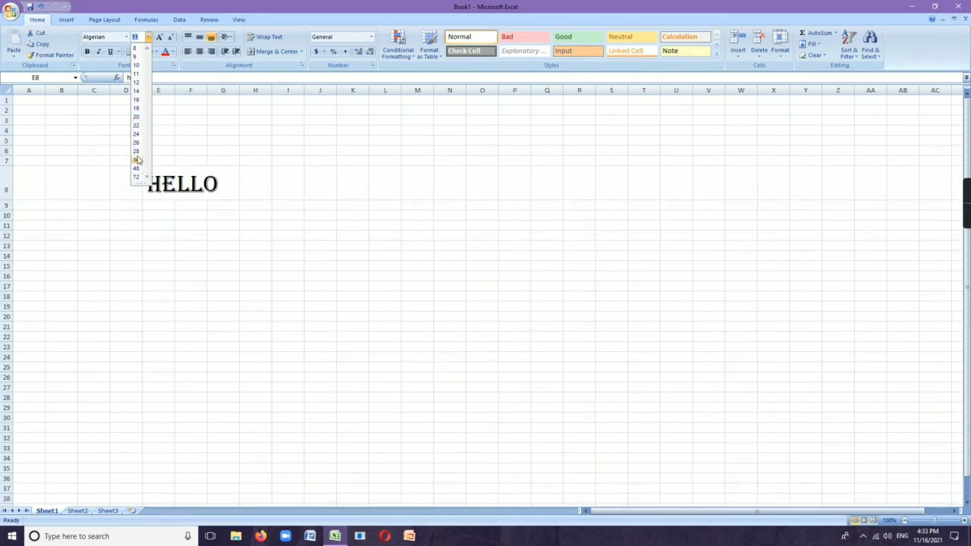
{"action": "left_click", "coordinate": [137, 159]}
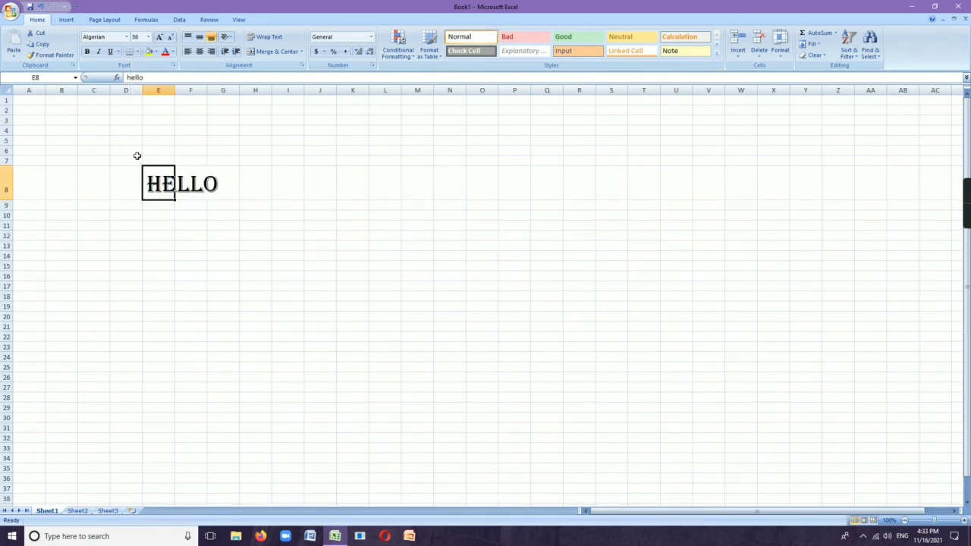
{"action": "left_click", "coordinate": [148, 37]}
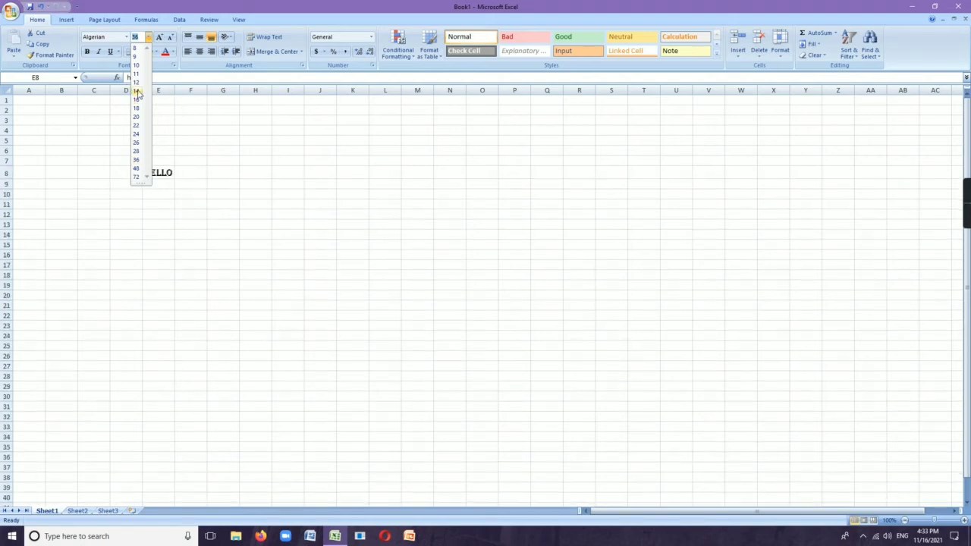
{"action": "left_click", "coordinate": [136, 91]}
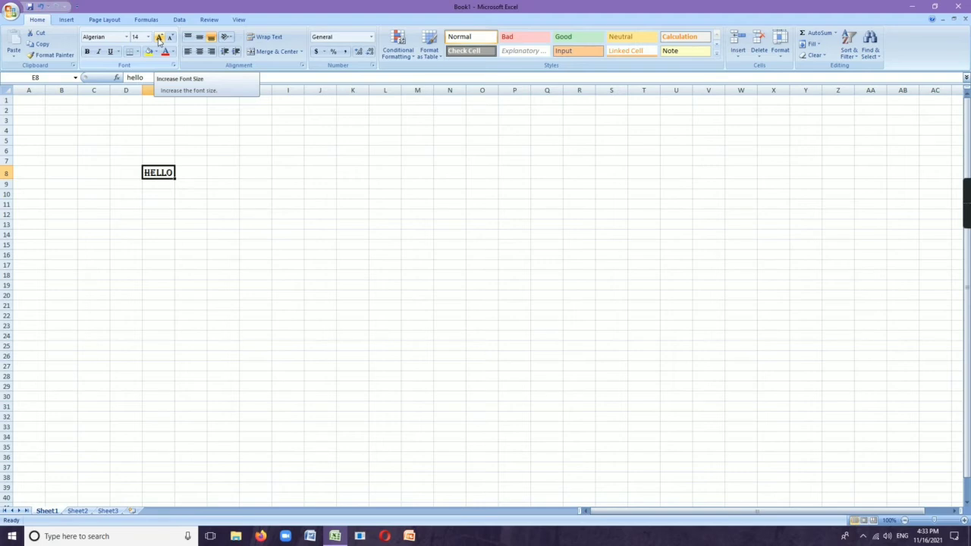
Grow the font of cell E8 in three increments to size 20, and shrink it back in three decrements to 14
{"action": "left_click", "coordinate": [159, 39]}
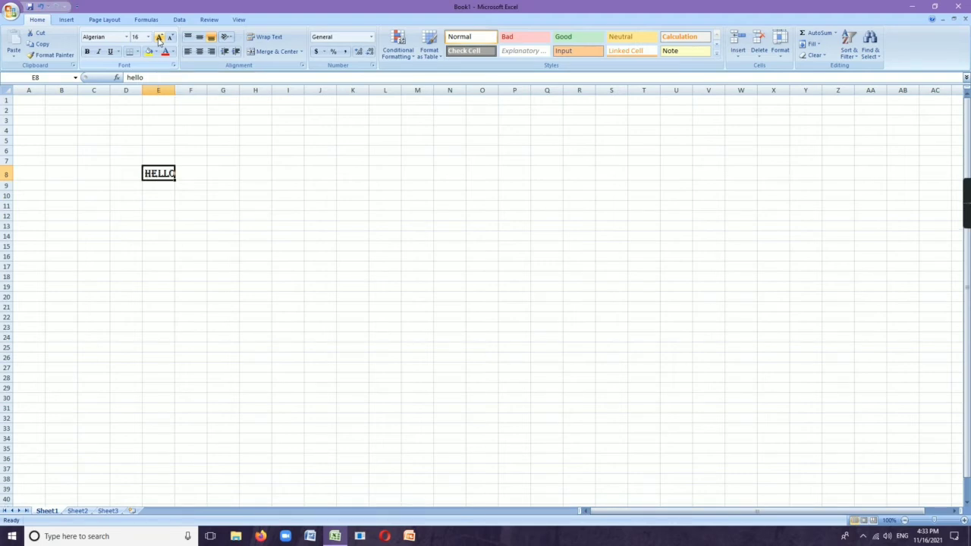
{"action": "left_click", "coordinate": [159, 39]}
{"action": "left_click", "coordinate": [159, 39]}
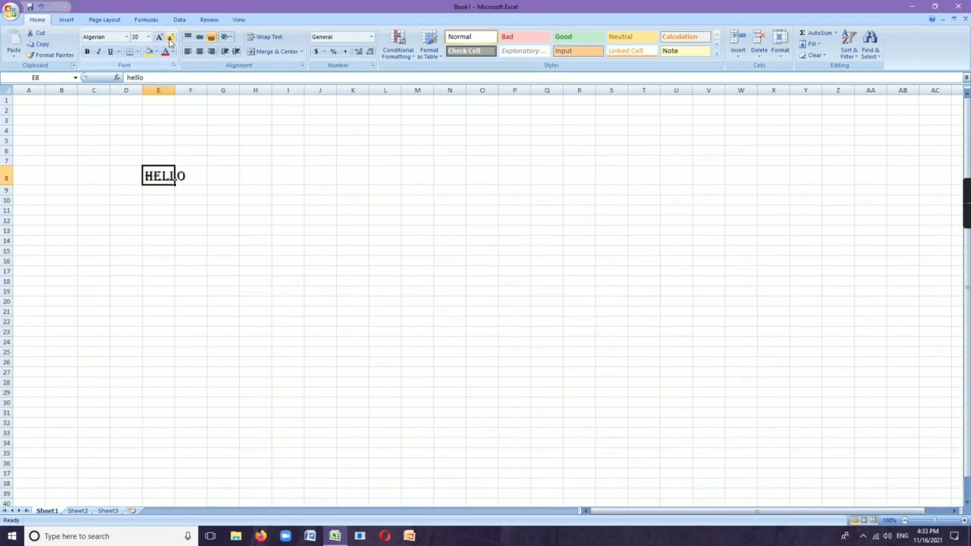
{"action": "left_click", "coordinate": [171, 38]}
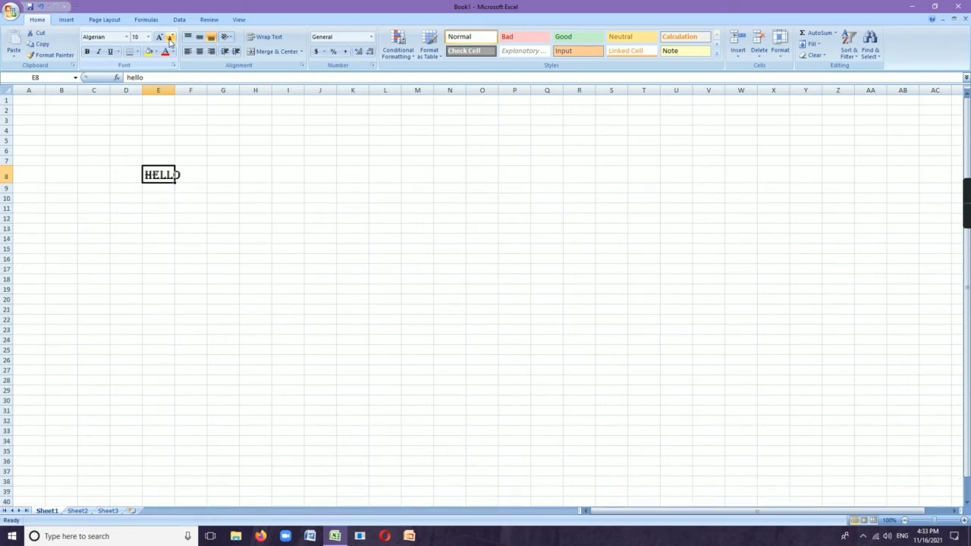
{"action": "left_click", "coordinate": [171, 39]}
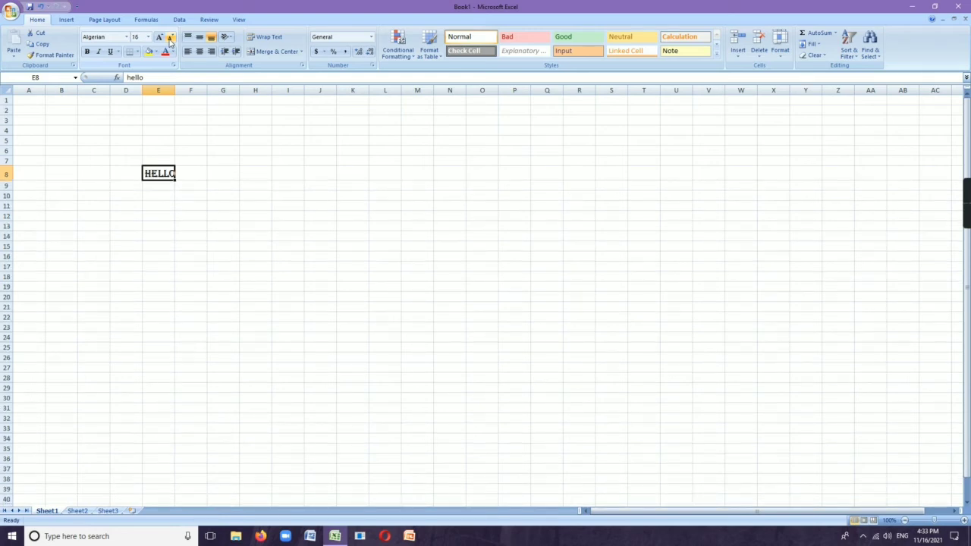
{"action": "left_click", "coordinate": [170, 39]}
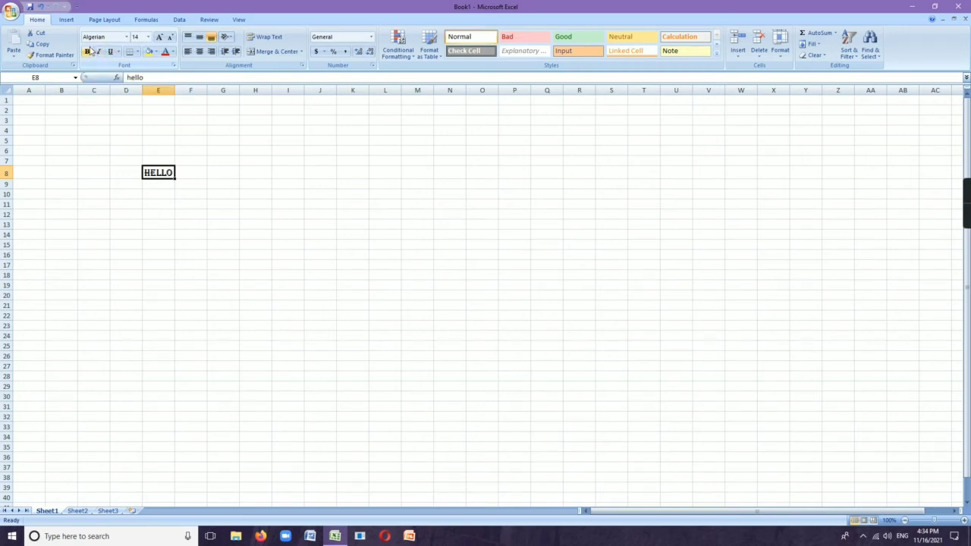
Make the text in cell E8 bold, italic and underlined, and color it standard Purple
{"action": "left_click", "coordinate": [88, 52]}
{"action": "left_click", "coordinate": [110, 52]}
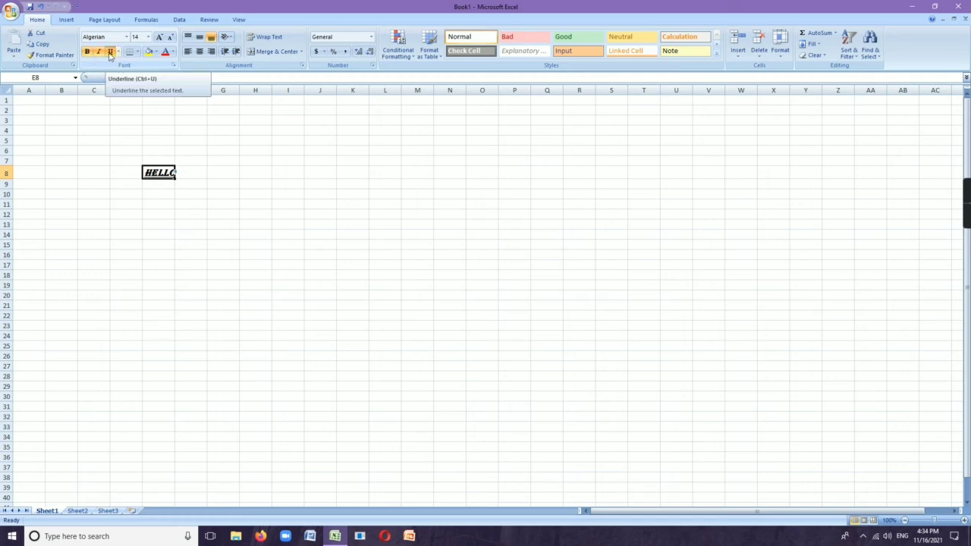
{"action": "left_click", "coordinate": [173, 52]}
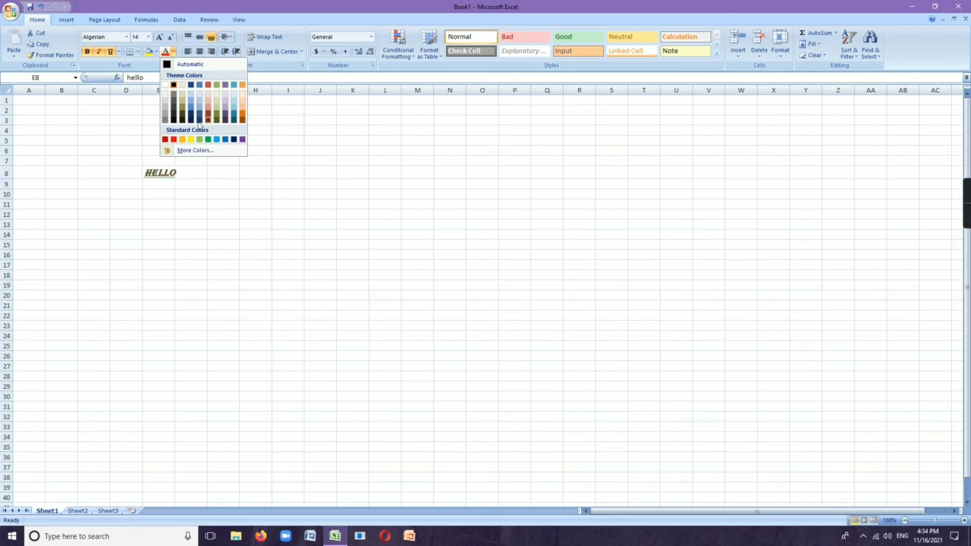
{"action": "left_click", "coordinate": [245, 140]}
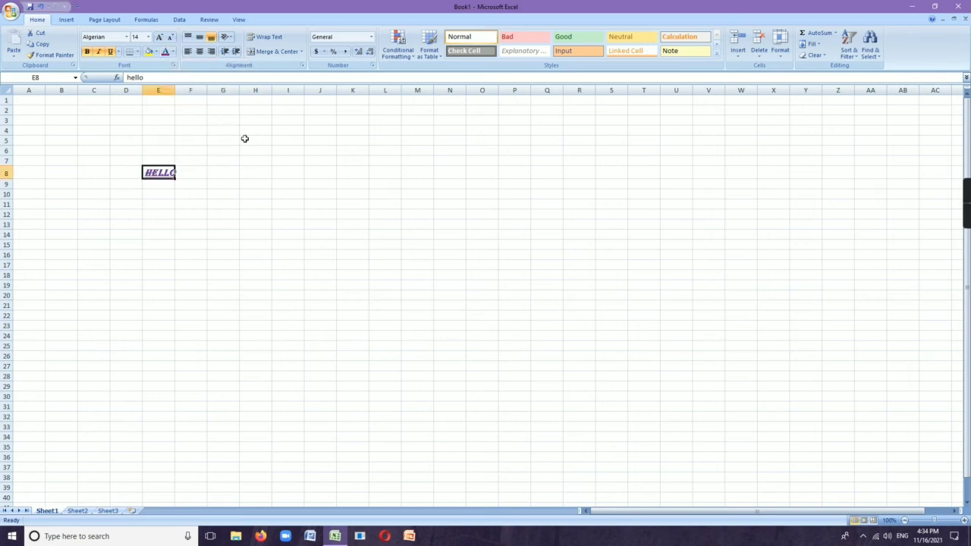
{"action": "left_click", "coordinate": [173, 51]}
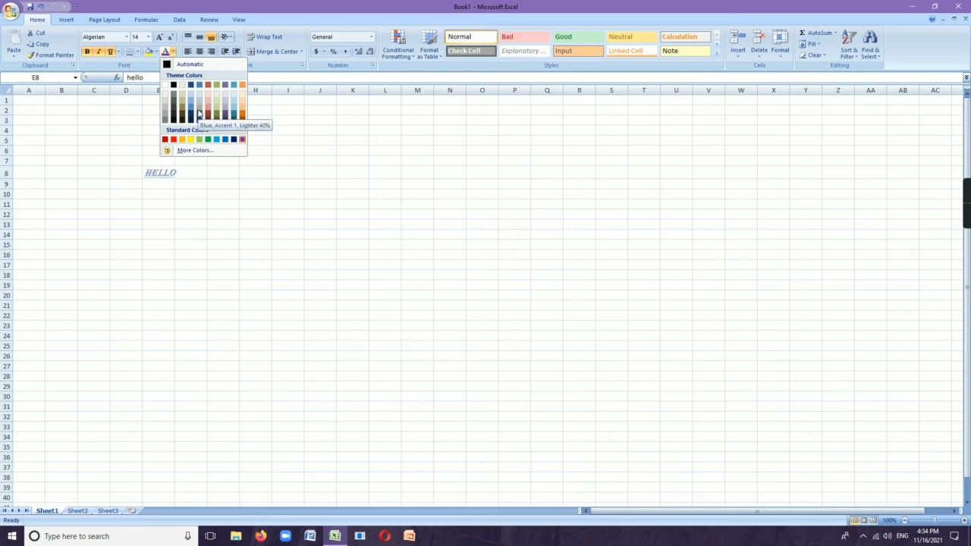
{"action": "left_click", "coordinate": [179, 200]}
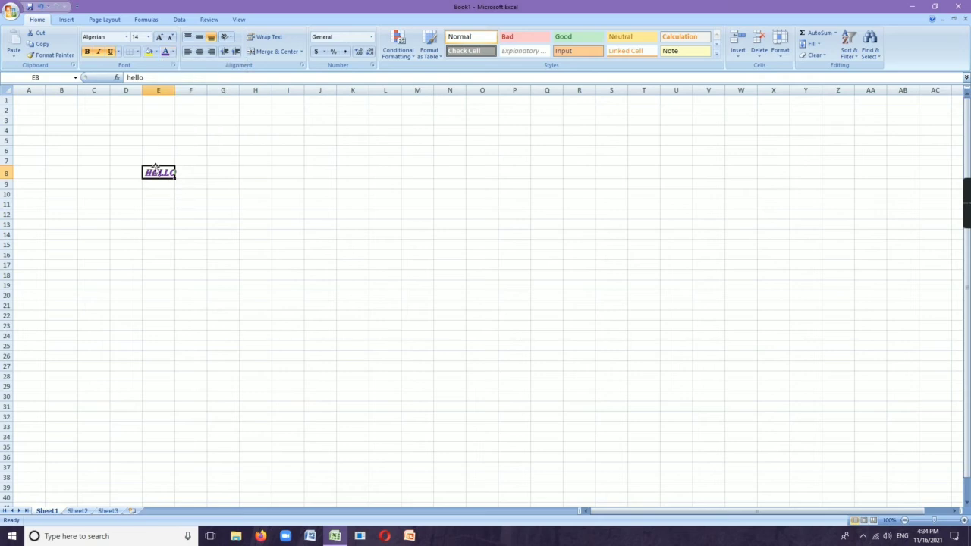
In the Format Cells settings for E8, preview the Superscript effect, remove it, and apply Strikethrough instead
{"action": "left_click", "coordinate": [174, 65]}
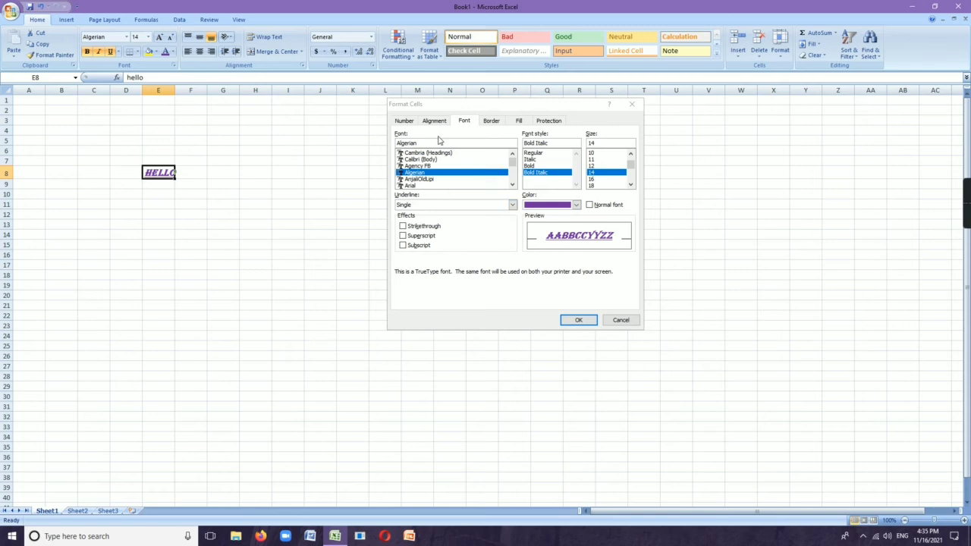
{"action": "left_click", "coordinate": [403, 122]}
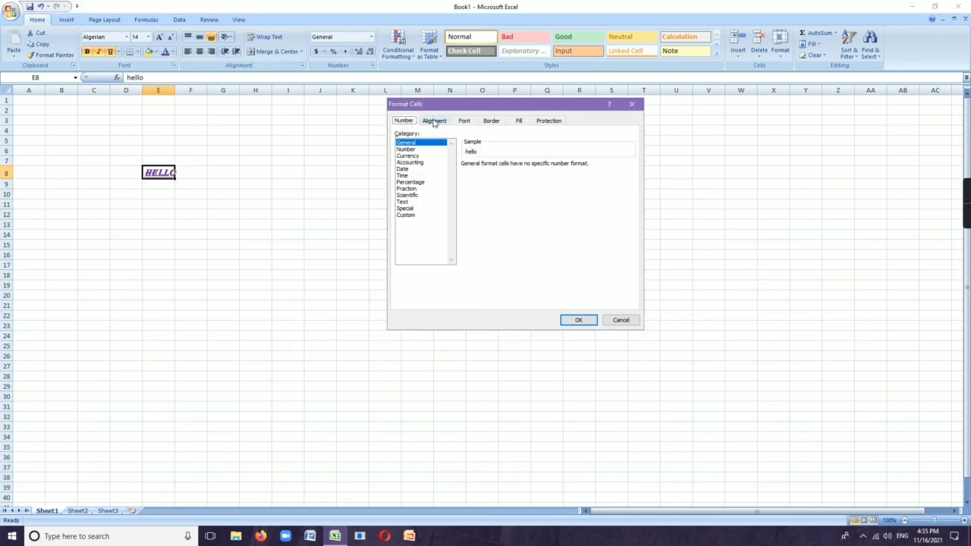
{"action": "left_click", "coordinate": [434, 121]}
{"action": "left_click", "coordinate": [464, 121]}
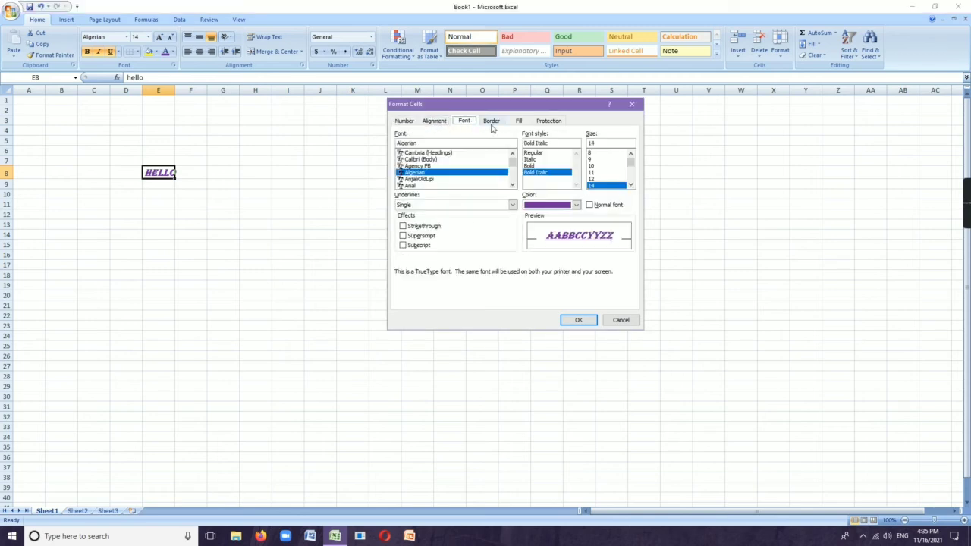
{"action": "left_click", "coordinate": [403, 235]}
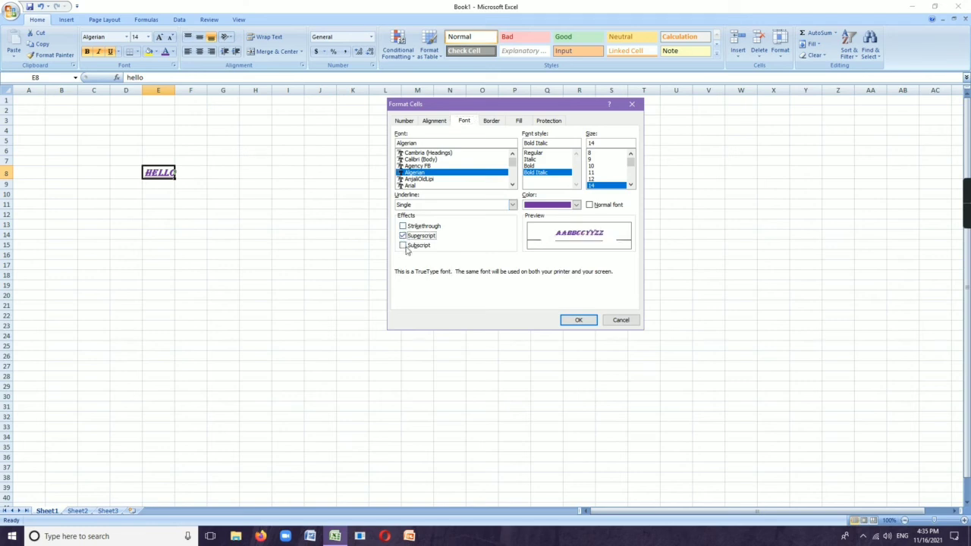
{"action": "left_click", "coordinate": [402, 236]}
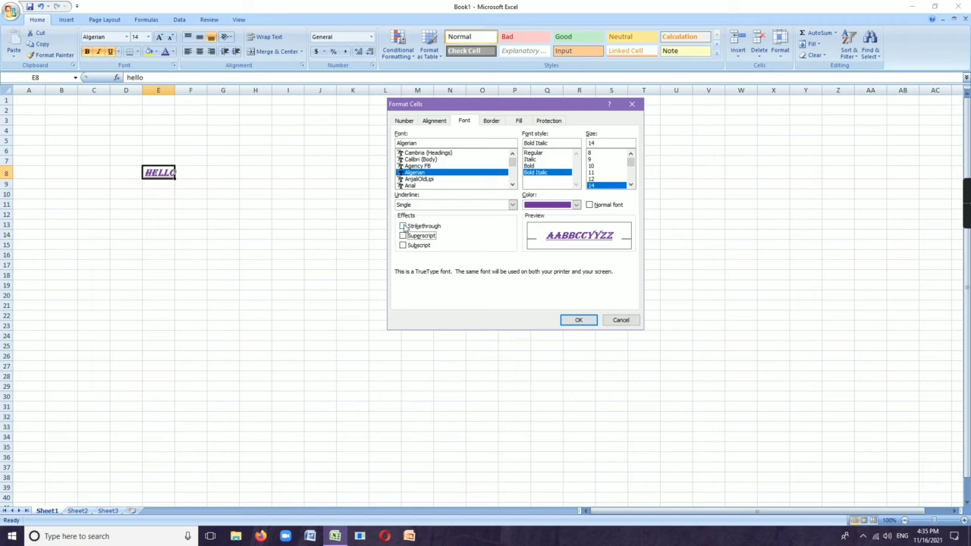
{"action": "left_click", "coordinate": [403, 226]}
{"action": "left_click", "coordinate": [569, 322]}
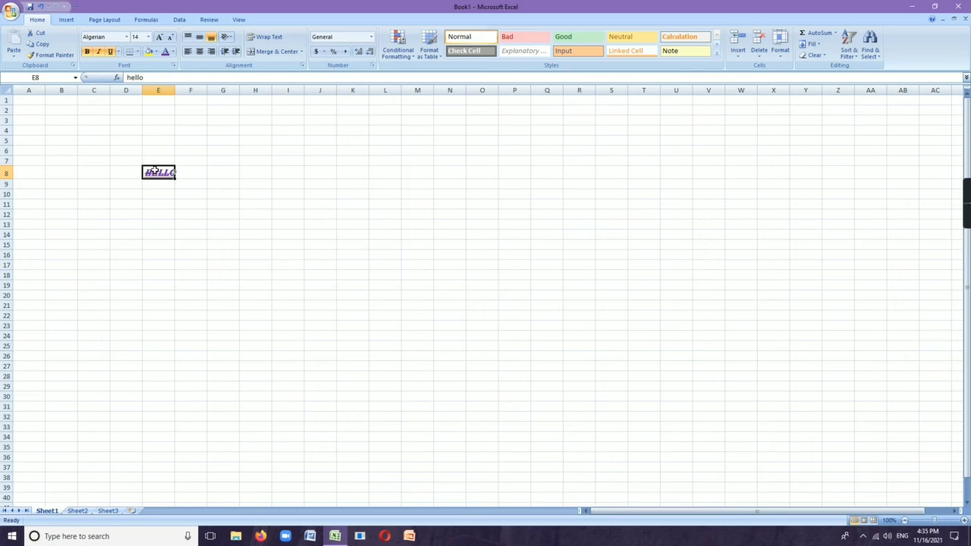
Delete the text in cell E8 and move the active cell to E5
{"action": "key", "text": "Delete"}
{"action": "left_click", "coordinate": [250, 182]}
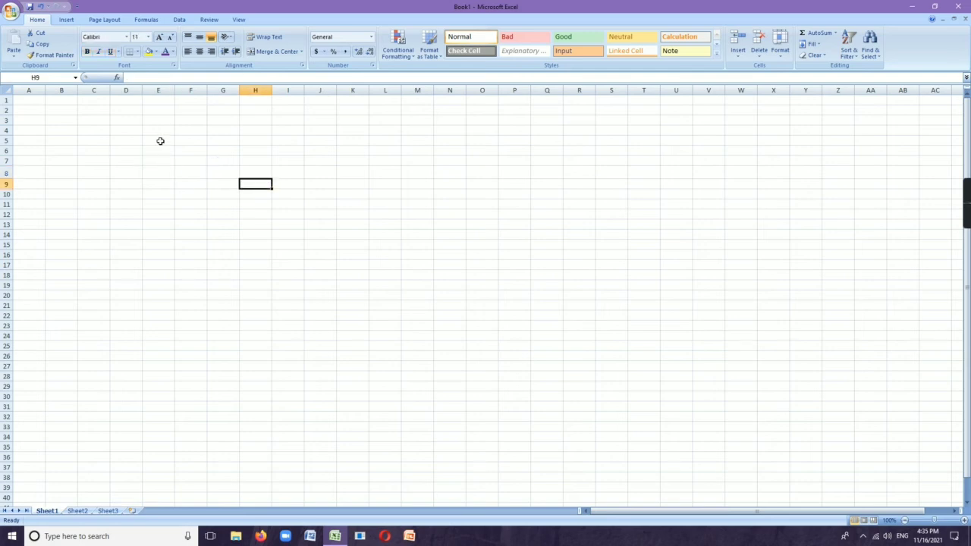
{"action": "left_click", "coordinate": [158, 141]}
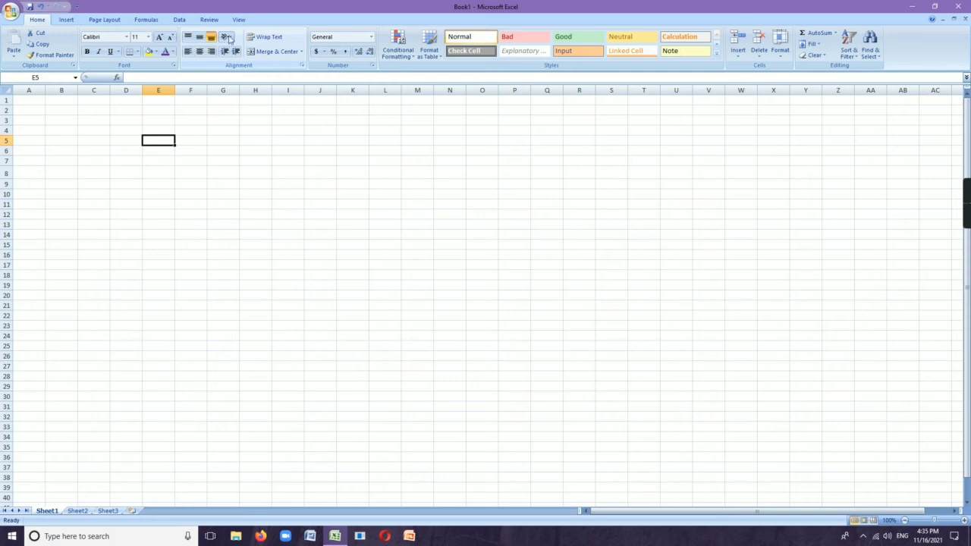
Enter the text "hai" in cell H5 and align it to the top of the cell
{"action": "left_click", "coordinate": [266, 141]}
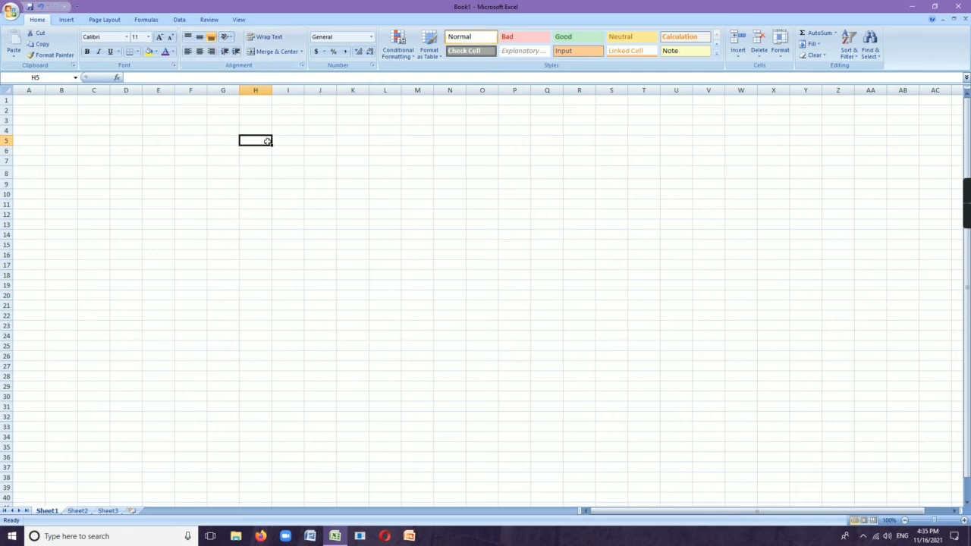
{"action": "type", "text": "hai"}
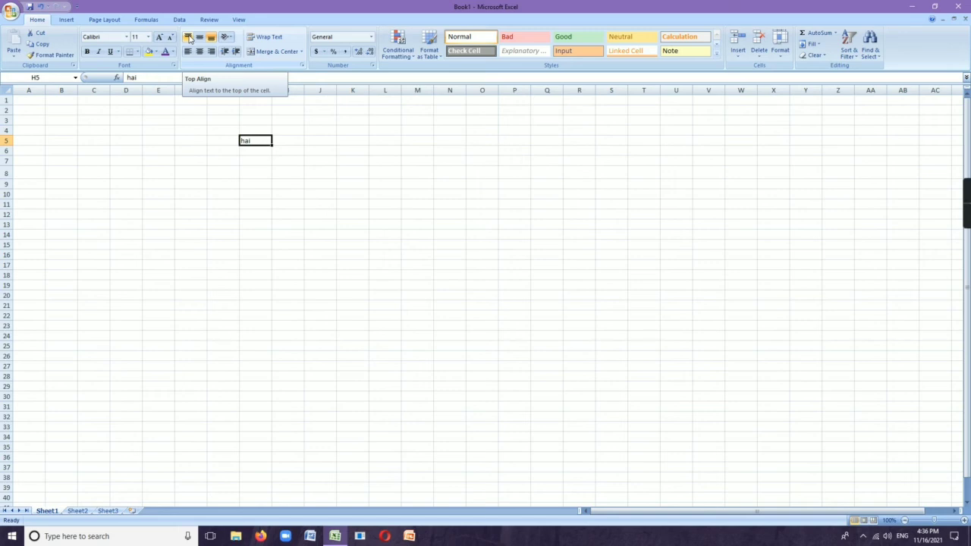
{"action": "left_click", "coordinate": [190, 39]}
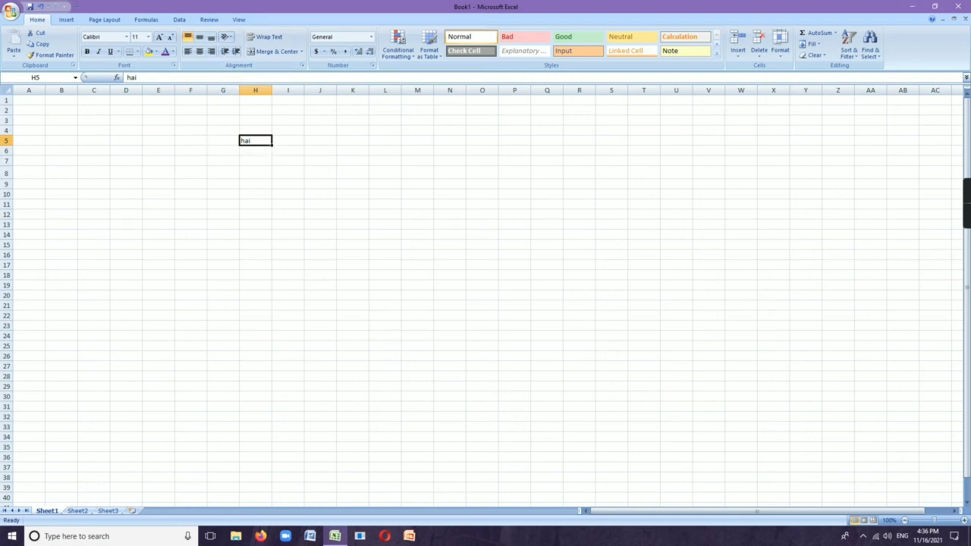
Make row 5 taller and cycle the text in H5 through middle, top and bottom vertical alignment, ending on Bottom Align
{"action": "left_click_drag", "start_coordinate": [9, 147], "coordinate": [9, 154]}
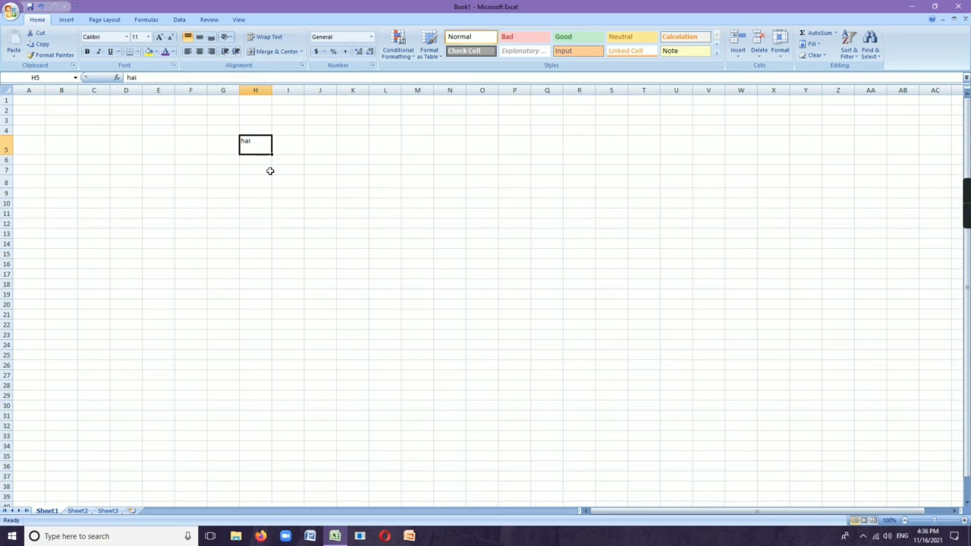
{"action": "left_click", "coordinate": [266, 177]}
{"action": "left_click", "coordinate": [247, 141]}
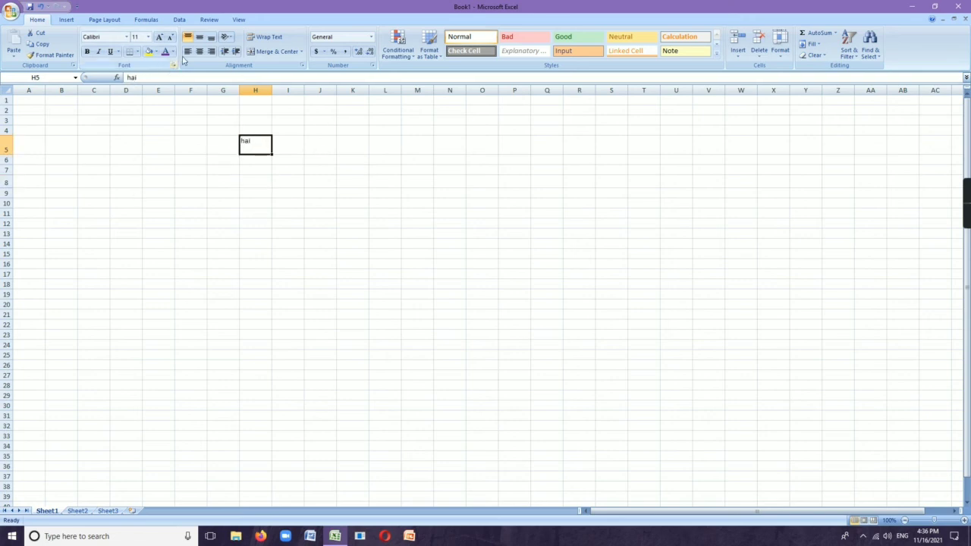
{"action": "left_click", "coordinate": [201, 40]}
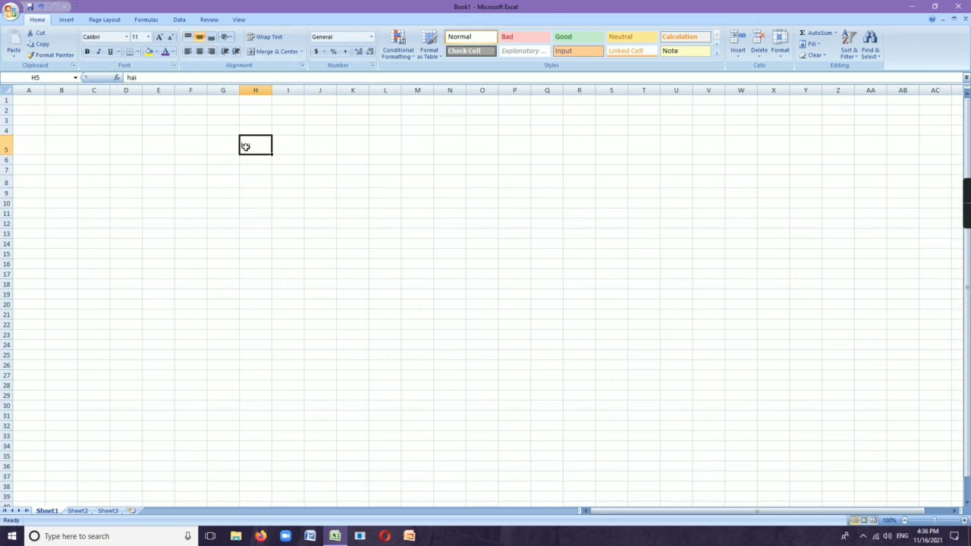
{"action": "left_click", "coordinate": [212, 38]}
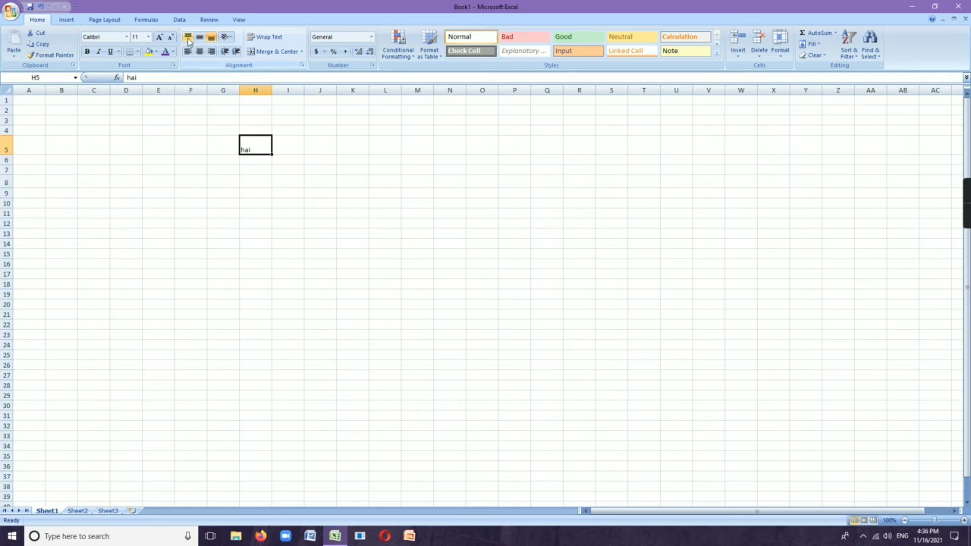
{"action": "left_click", "coordinate": [189, 38]}
{"action": "left_click", "coordinate": [196, 38]}
{"action": "left_click", "coordinate": [211, 40]}
Align the text in H5 left, center and right in turn, ending on right alignment, and try decreasing and increasing its indent
{"action": "left_click", "coordinate": [189, 53]}
{"action": "left_click", "coordinate": [199, 52]}
{"action": "left_click", "coordinate": [213, 51]}
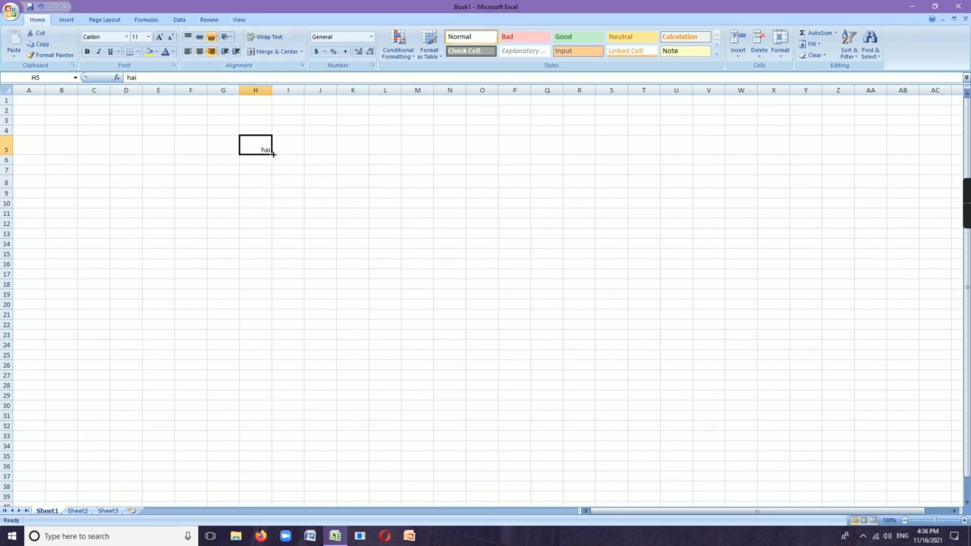
{"action": "left_click", "coordinate": [225, 52]}
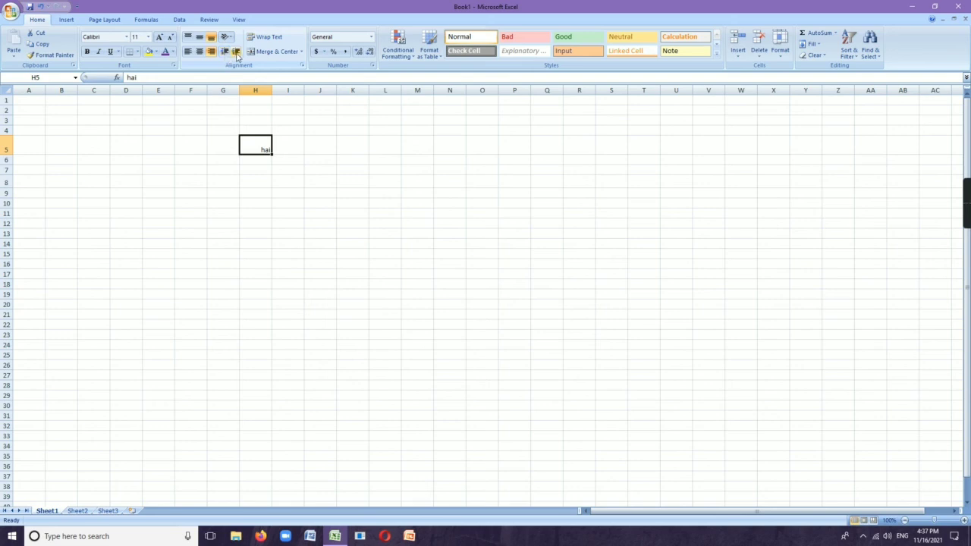
{"action": "left_click", "coordinate": [235, 52]}
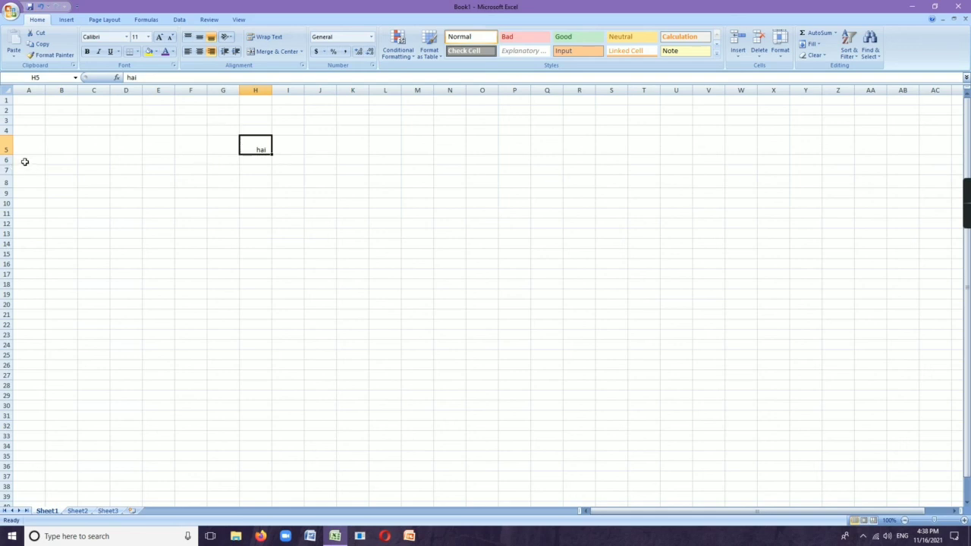
Reduce row 5 to single-line height and replace the text in H5 with "computer is an electronic device"
{"action": "left_click_drag", "start_coordinate": [9, 157], "coordinate": [9, 145]}
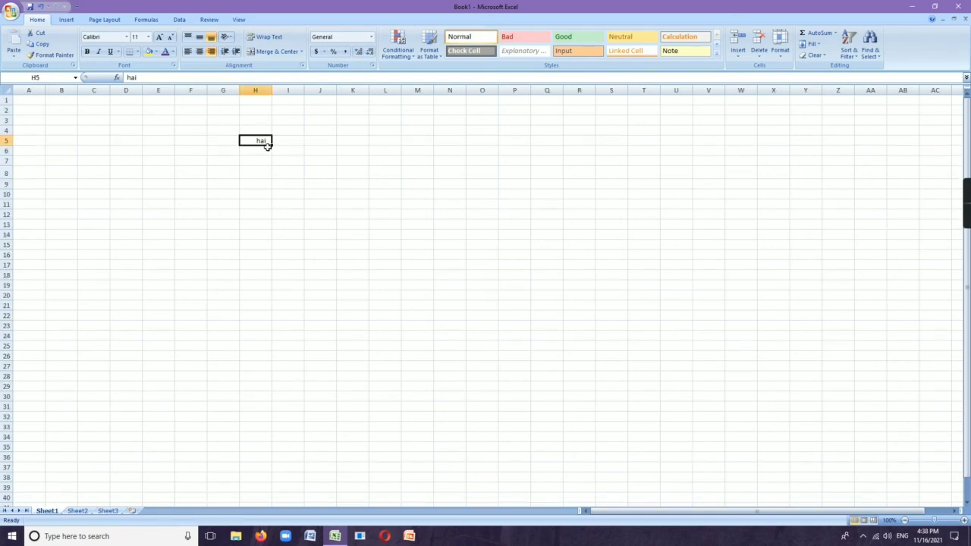
{"action": "type", "text": "co"}
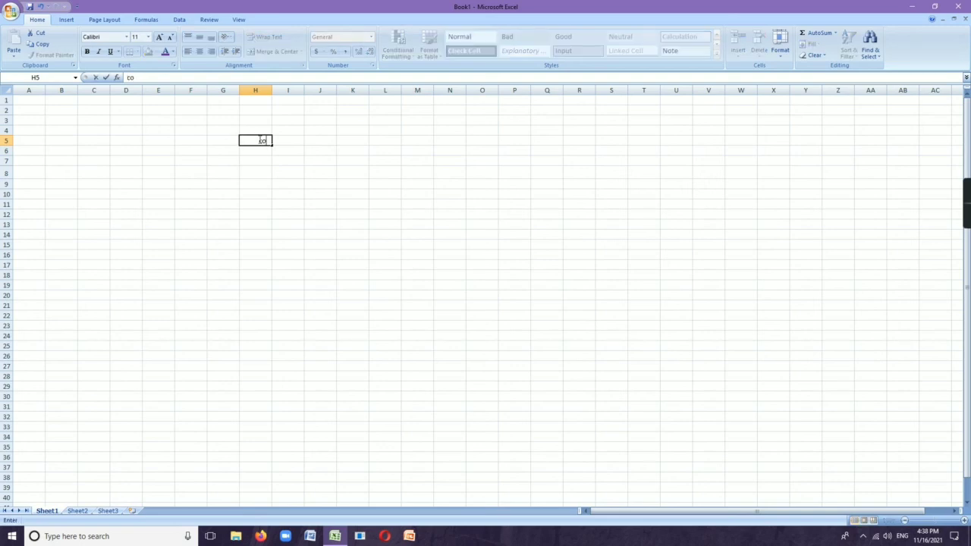
{"action": "type", "text": "mputer is a"}
{"action": "type", "text": "n electronic device"}
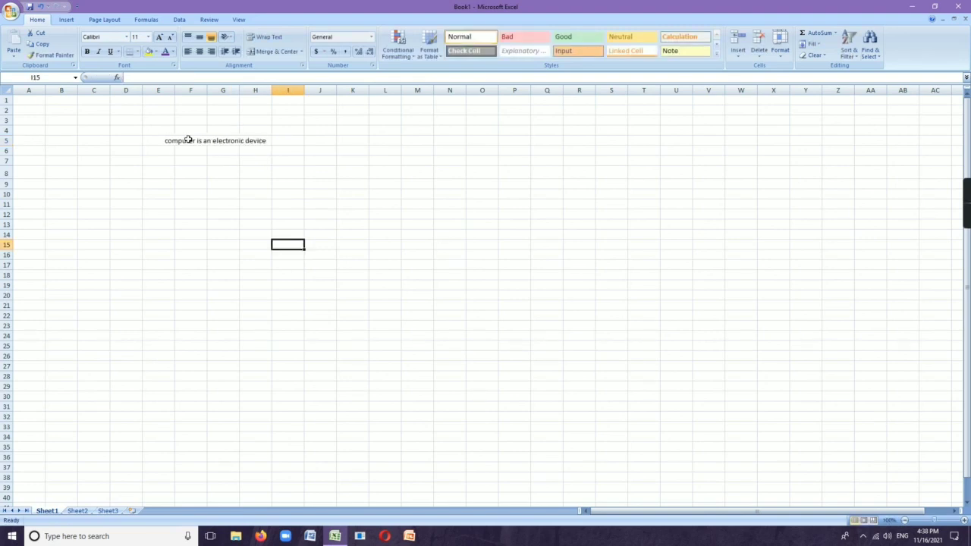
Wrap the text in H5, enlarge row 5 and column H to fit it on two lines, and toggle the wrapping off and on
{"action": "left_click", "coordinate": [252, 140]}
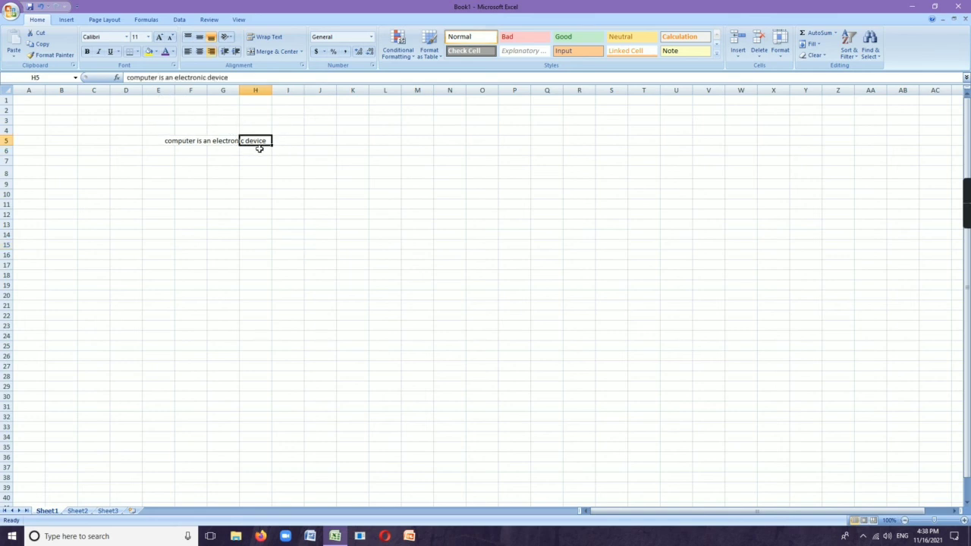
{"action": "left_click", "coordinate": [270, 38]}
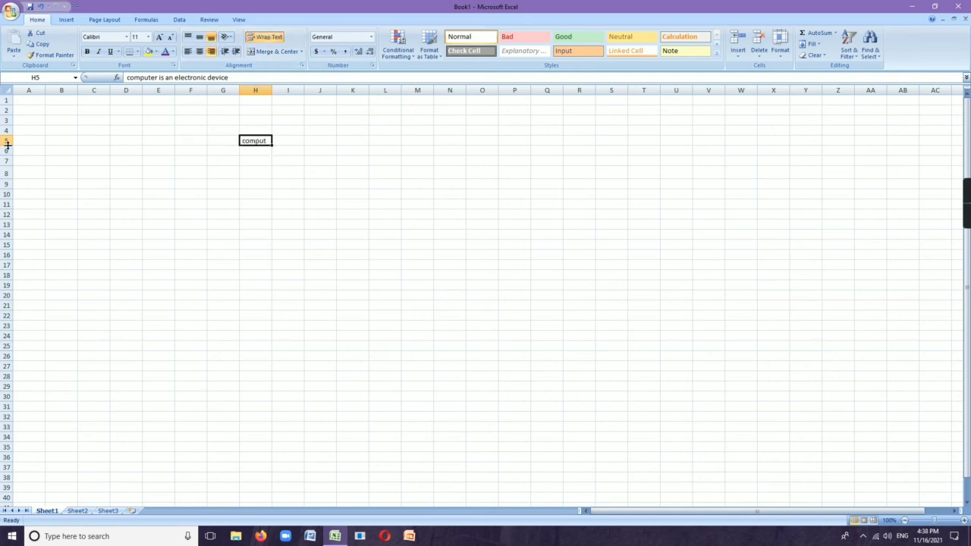
{"action": "left_click_drag", "start_coordinate": [7, 146], "coordinate": [10, 159]}
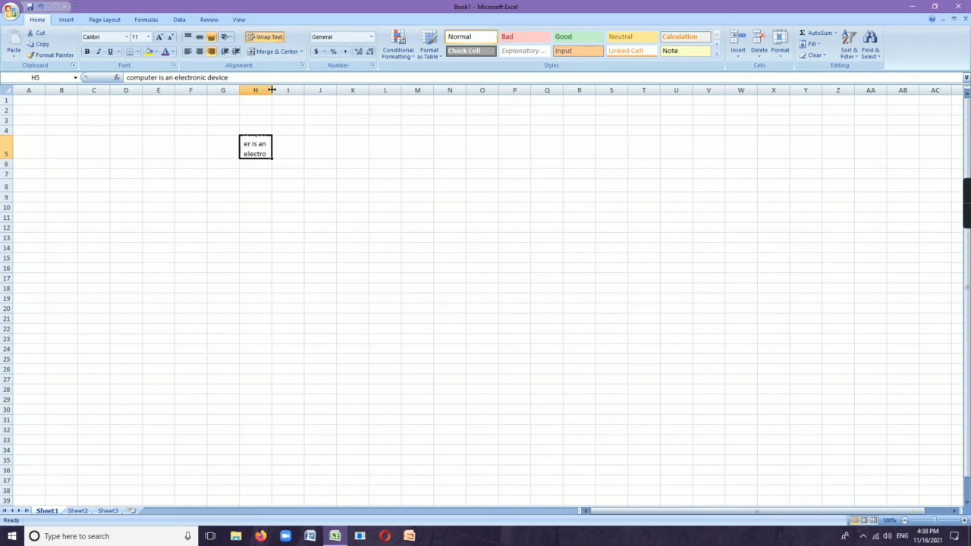
{"action": "left_click_drag", "start_coordinate": [272, 89], "coordinate": [314, 89]}
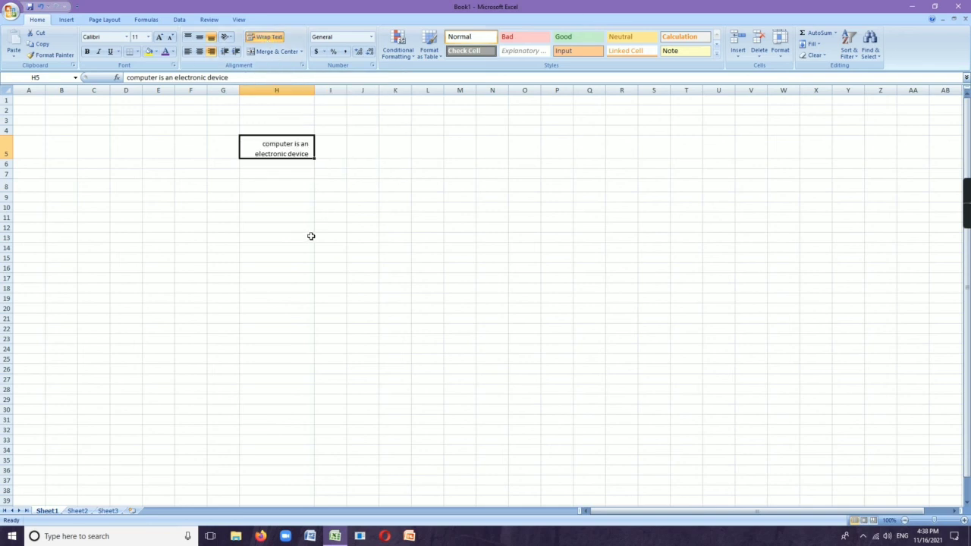
{"action": "left_click", "coordinate": [265, 37]}
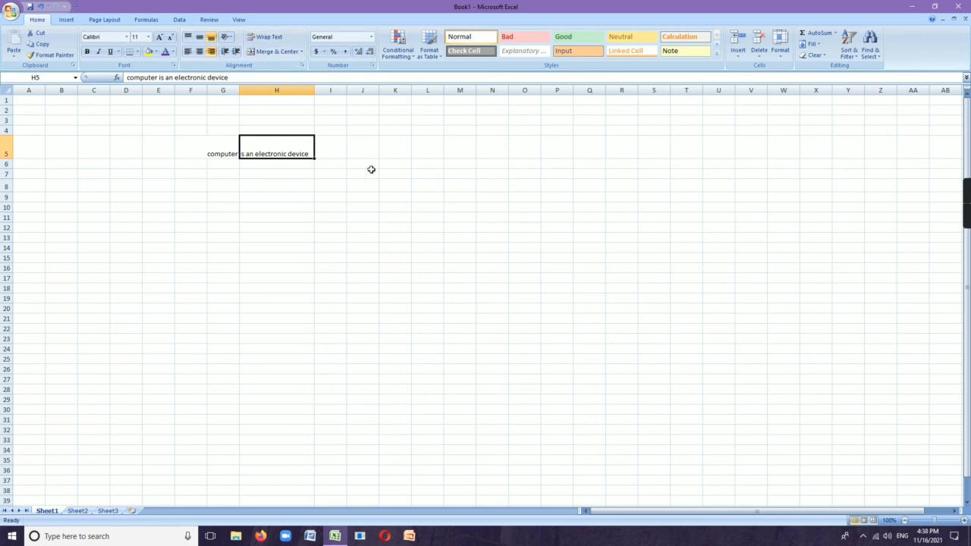
{"action": "left_click", "coordinate": [264, 36]}
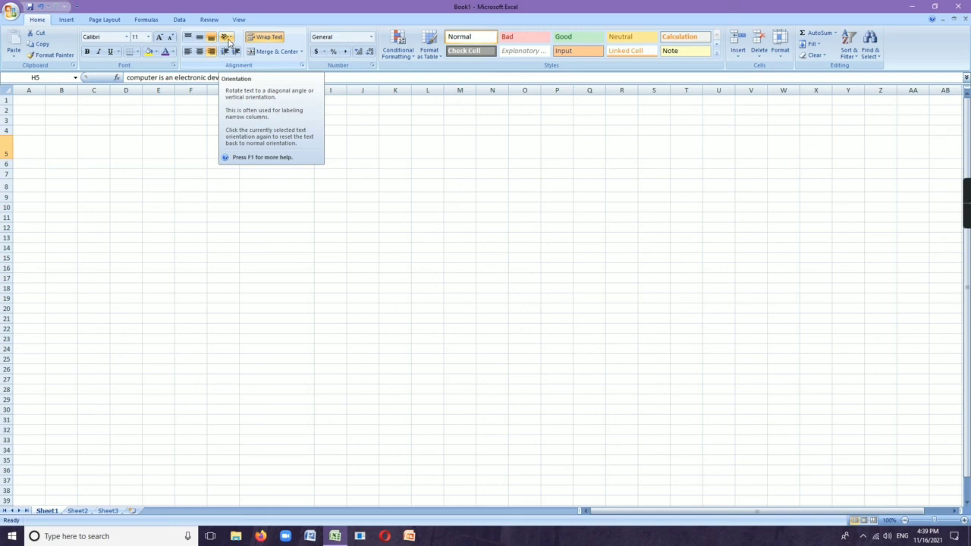
Try the Vertical Text orientation on cell H5 and switch it back to normal orientation
{"action": "left_click", "coordinate": [227, 37]}
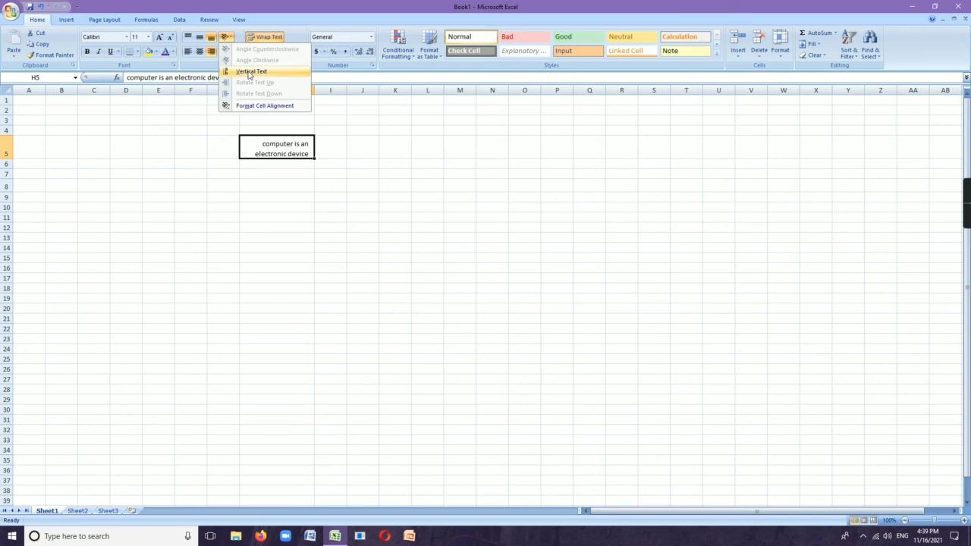
{"action": "left_click", "coordinate": [250, 72]}
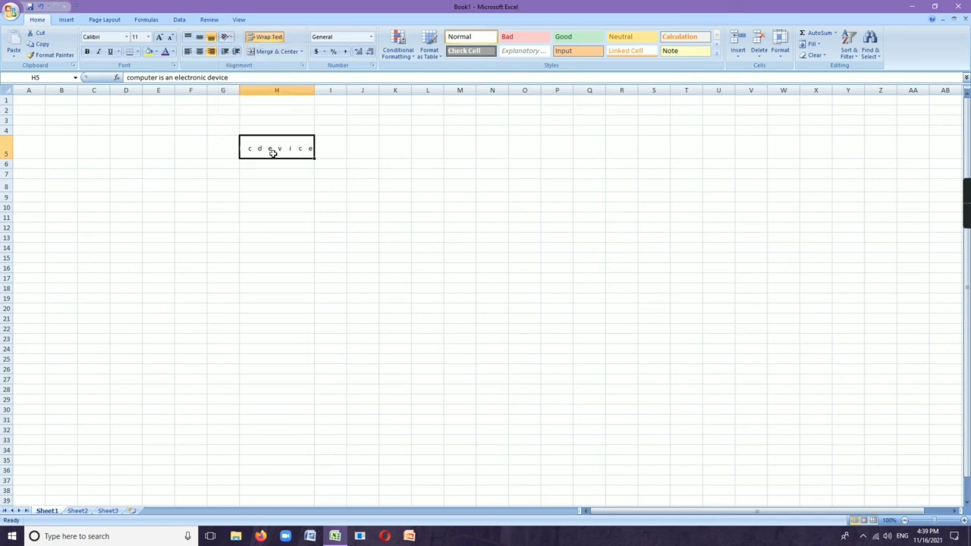
{"action": "left_click", "coordinate": [226, 36]}
{"action": "left_click", "coordinate": [242, 73]}
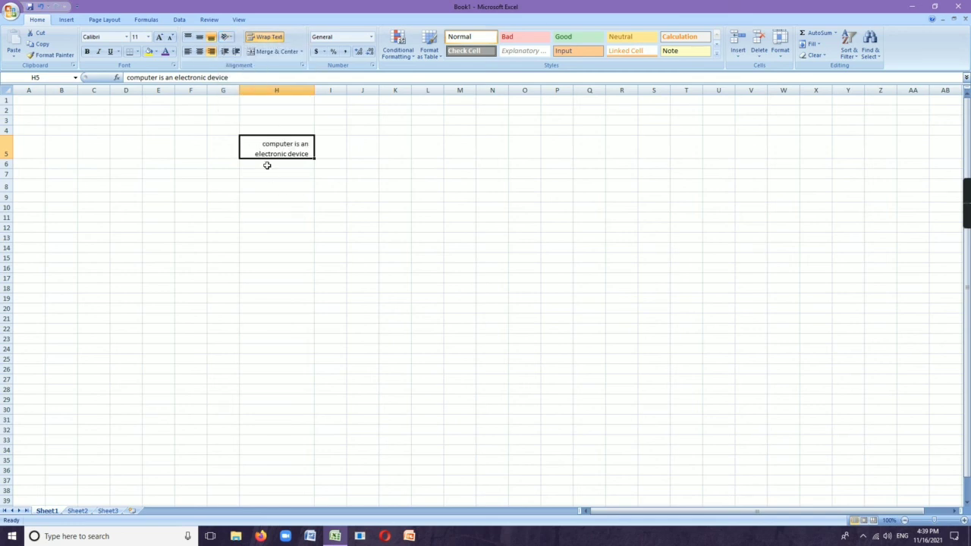
View the text alignment, text control and orientation settings for H5 in Format Cells, and close them without changes
{"action": "left_click", "coordinate": [226, 37]}
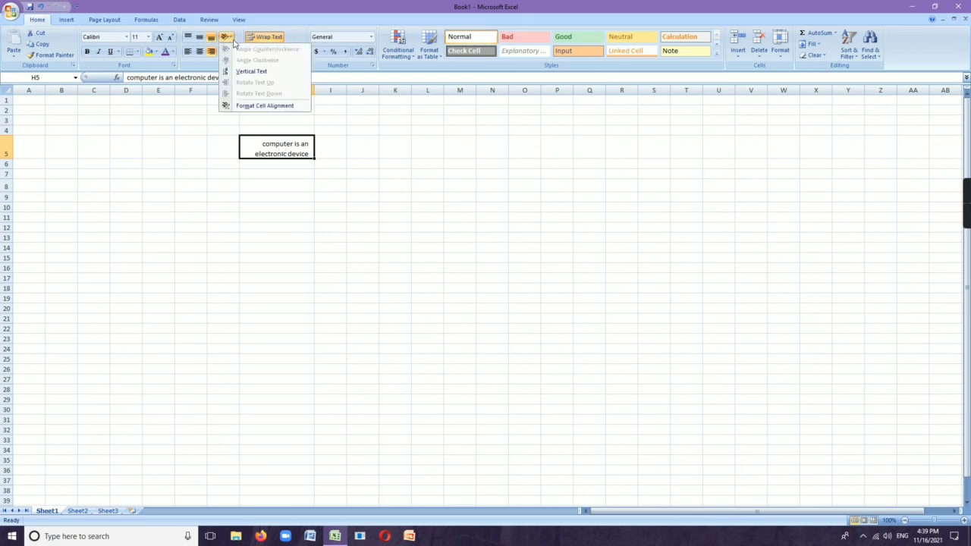
{"action": "left_click", "coordinate": [272, 106]}
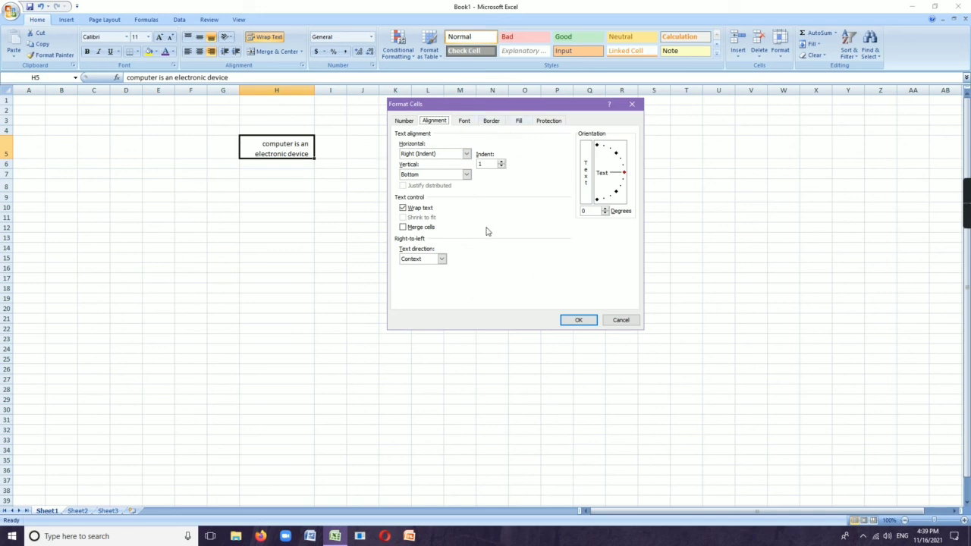
{"action": "left_click", "coordinate": [631, 104]}
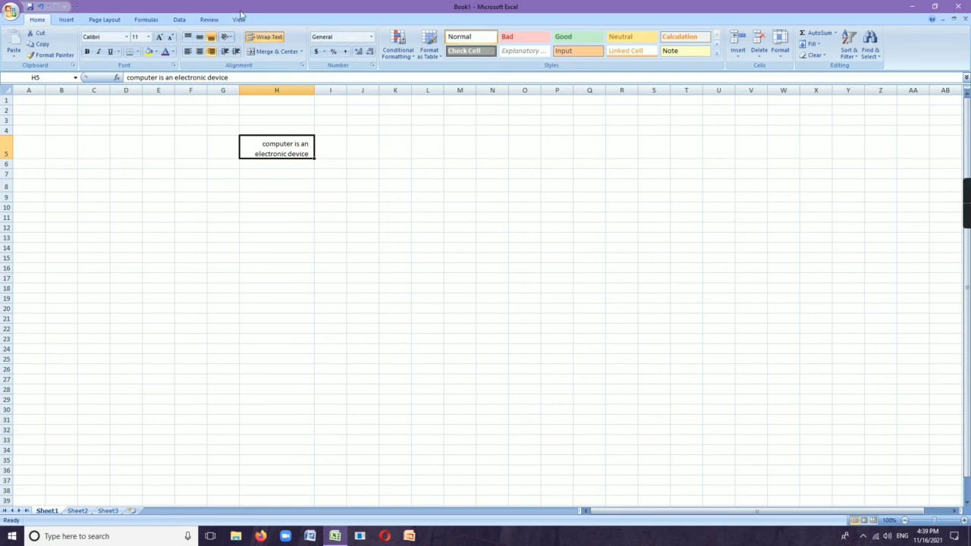